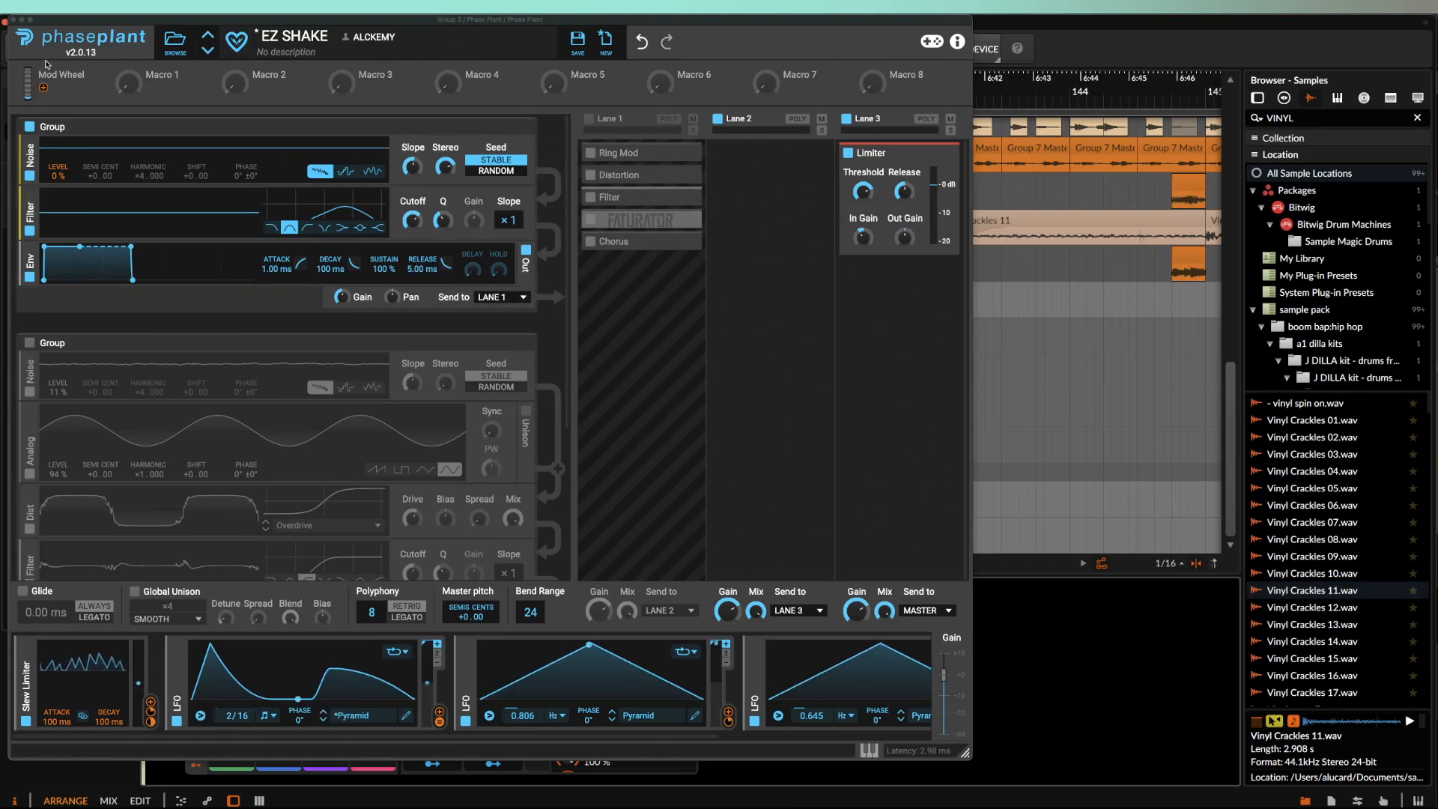
Close the synth window and play the arrangement from the Audio 5 clip at bar 138
click(13, 20)
scroll(571, 223, down, 5)
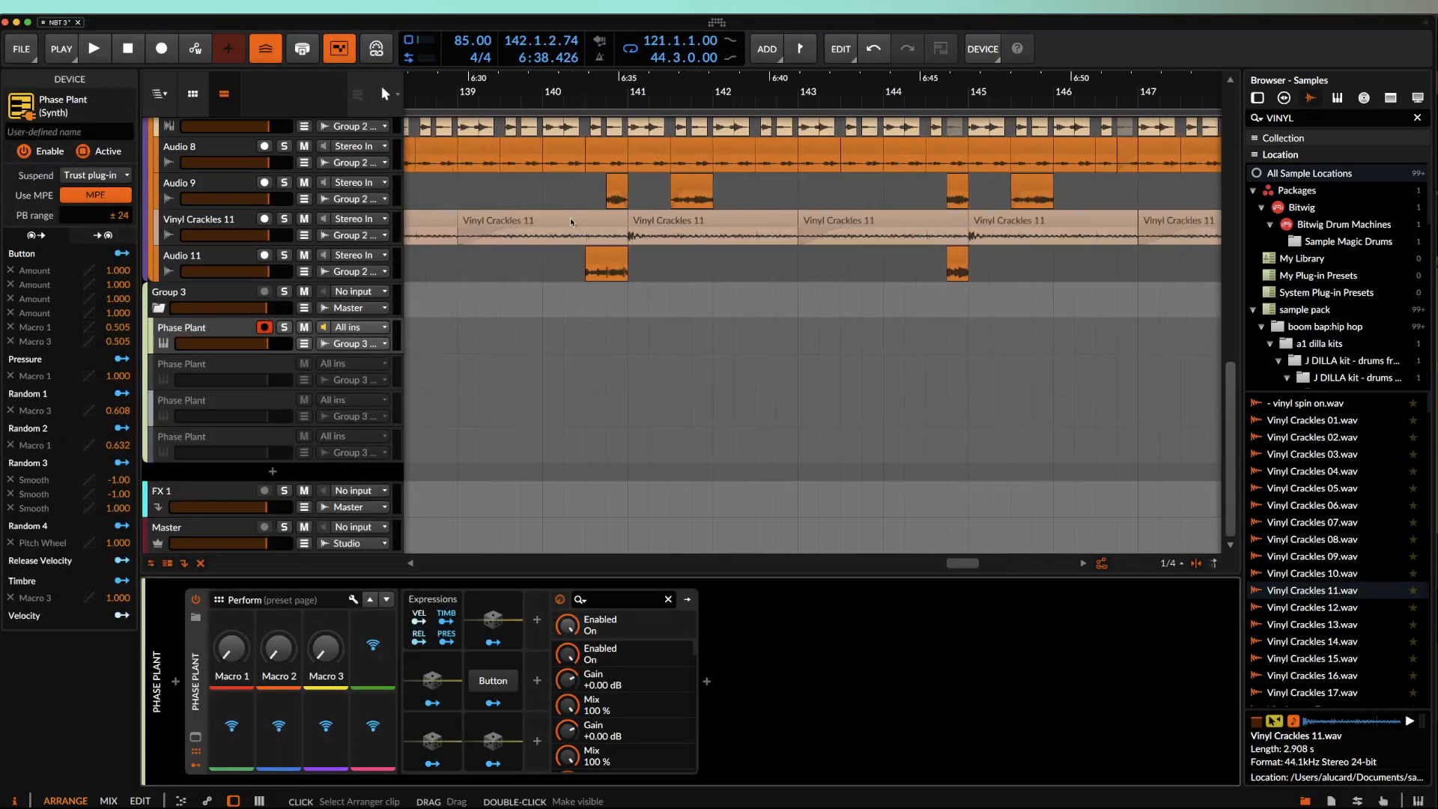
scroll(572, 224, up, 4)
scroll(571, 223, up, 3)
scroll(592, 225, down, 3)
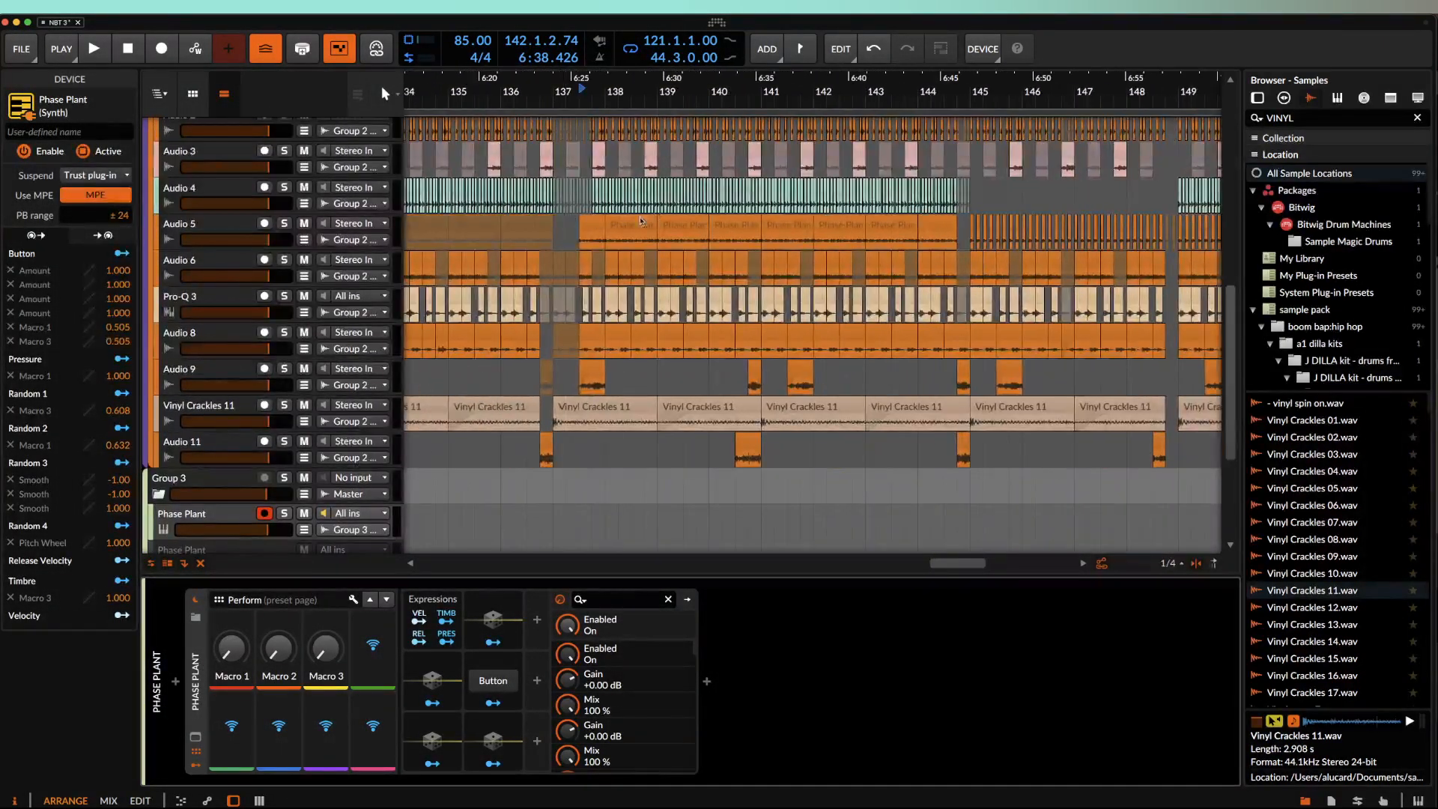
click(621, 231)
key(space)
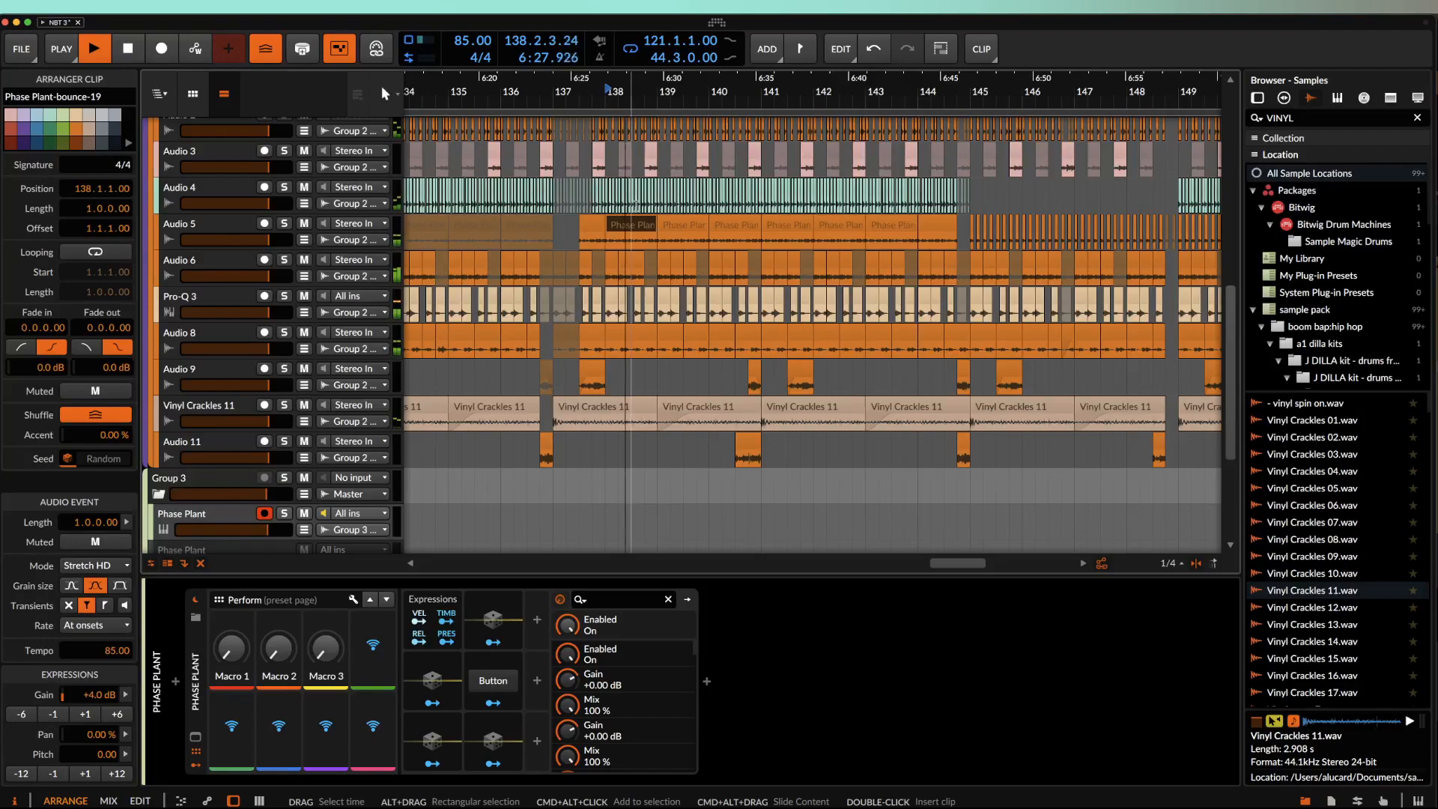
Solo the Audio 5 track to hear it alone during playback, turn the solo off and stop playback
scroll(749, 264, up, 1)
scroll(749, 264, up, 2)
scroll(750, 265, down, 1)
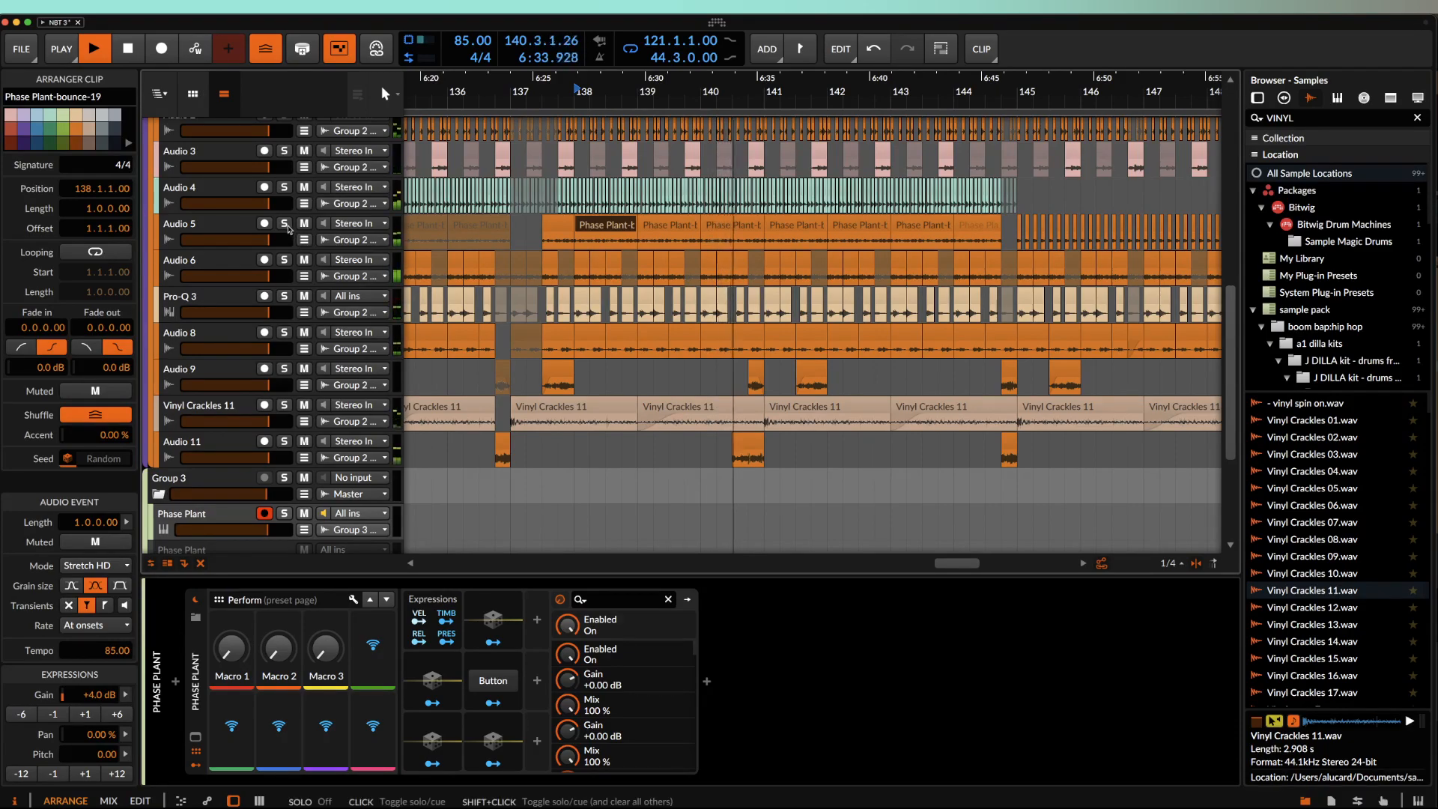
click(284, 224)
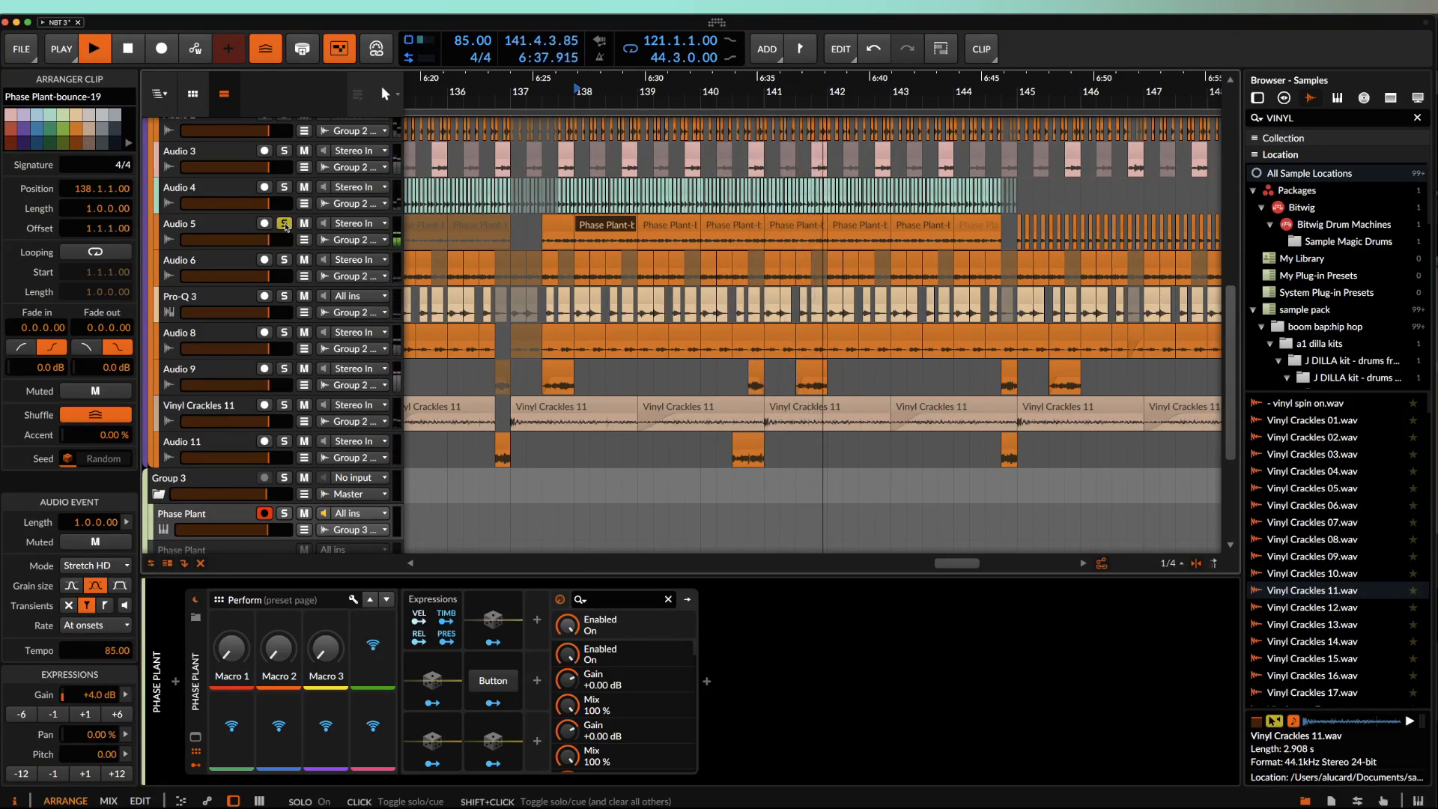
click(284, 224)
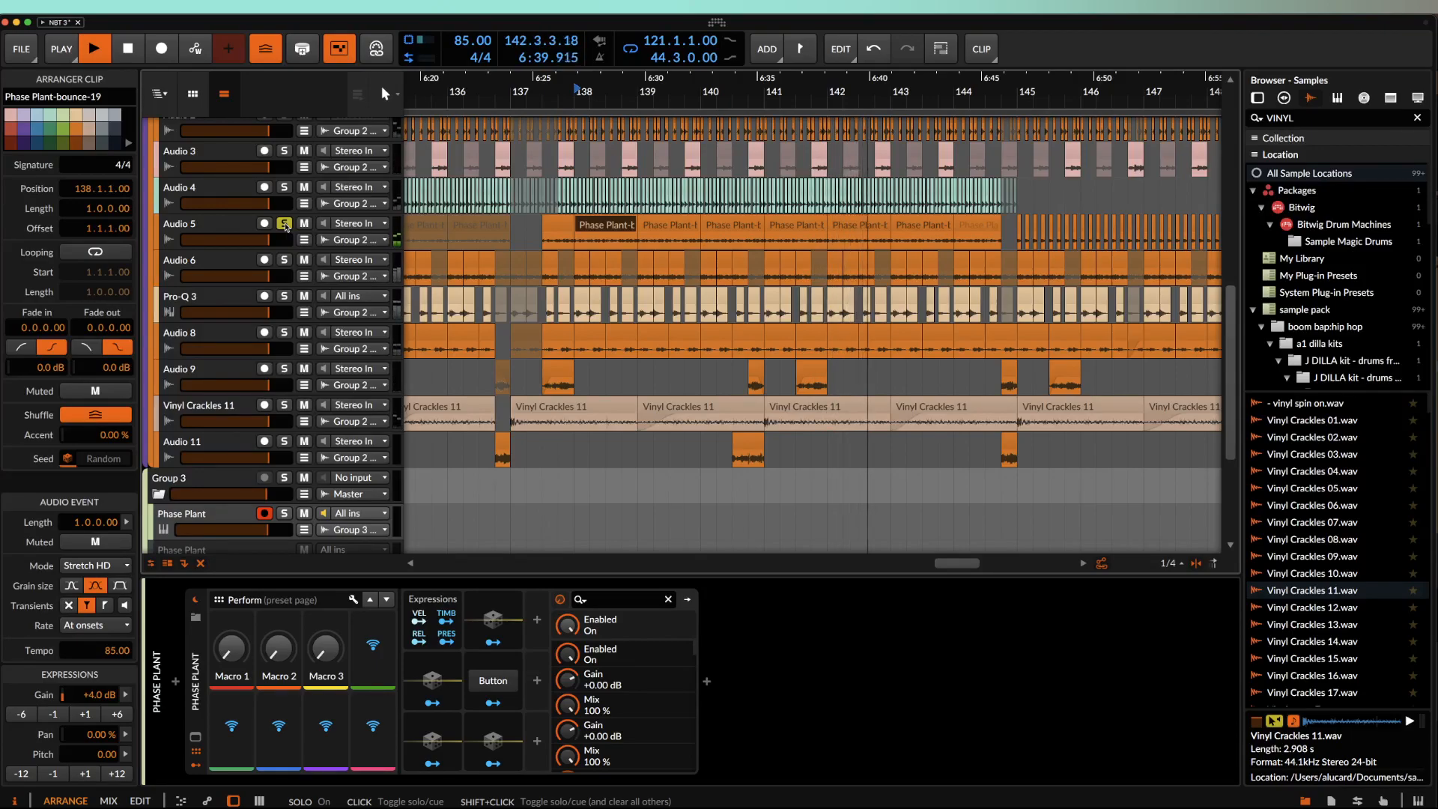
key(space)
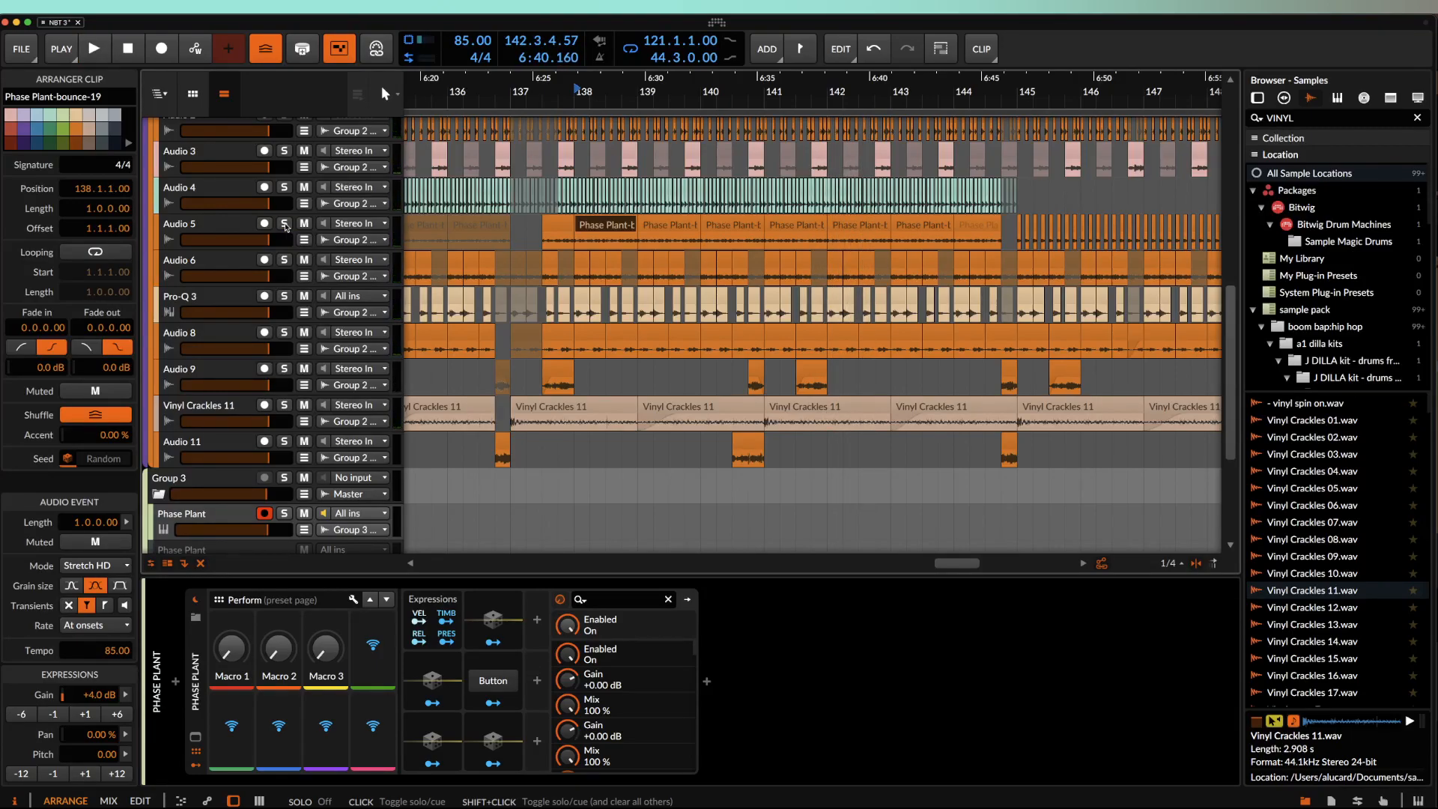
Open the synth window of the Phase Plant track and route the Slew Limiter's output to the first group's Noise level
click(244, 517)
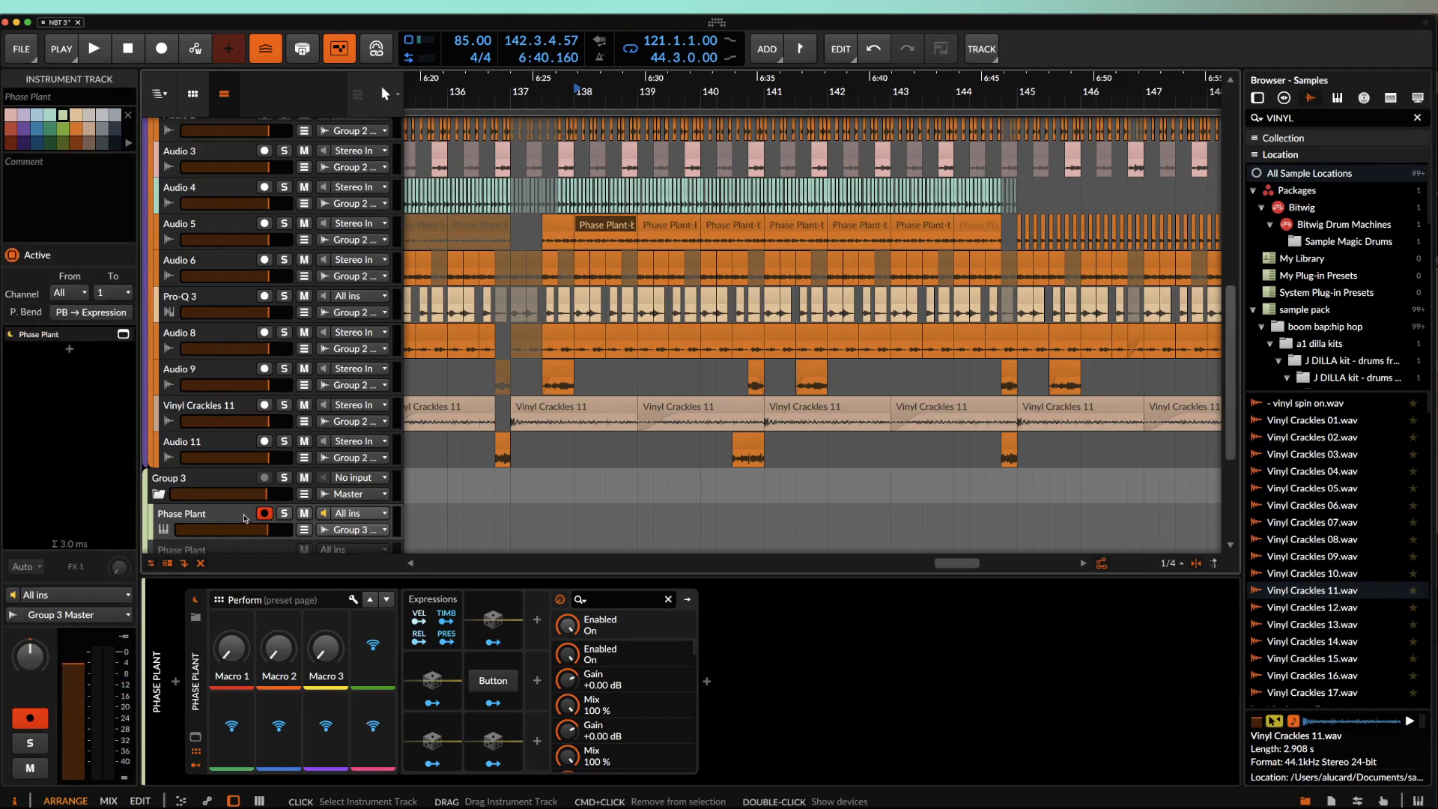
click(195, 737)
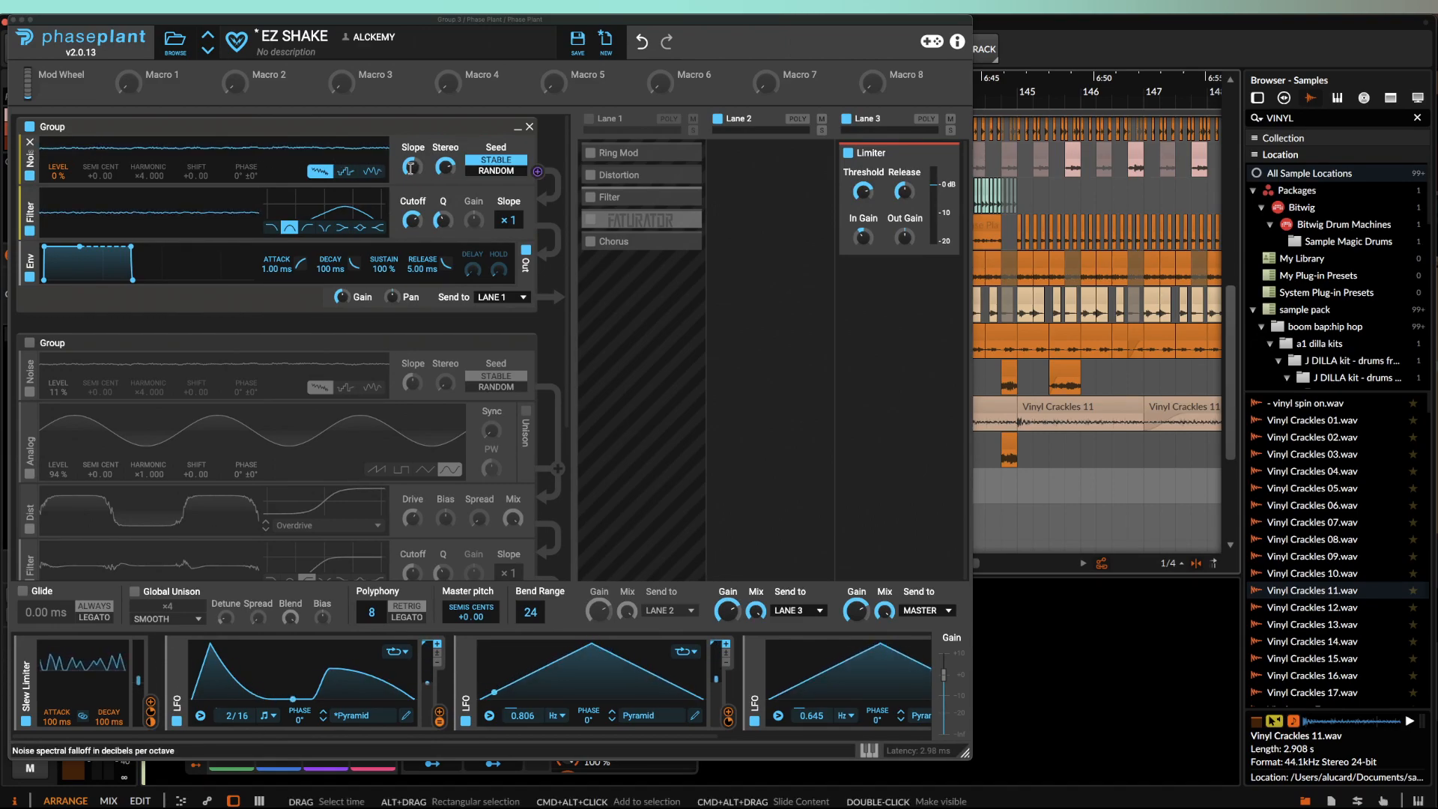
drag(150, 721, 58, 184)
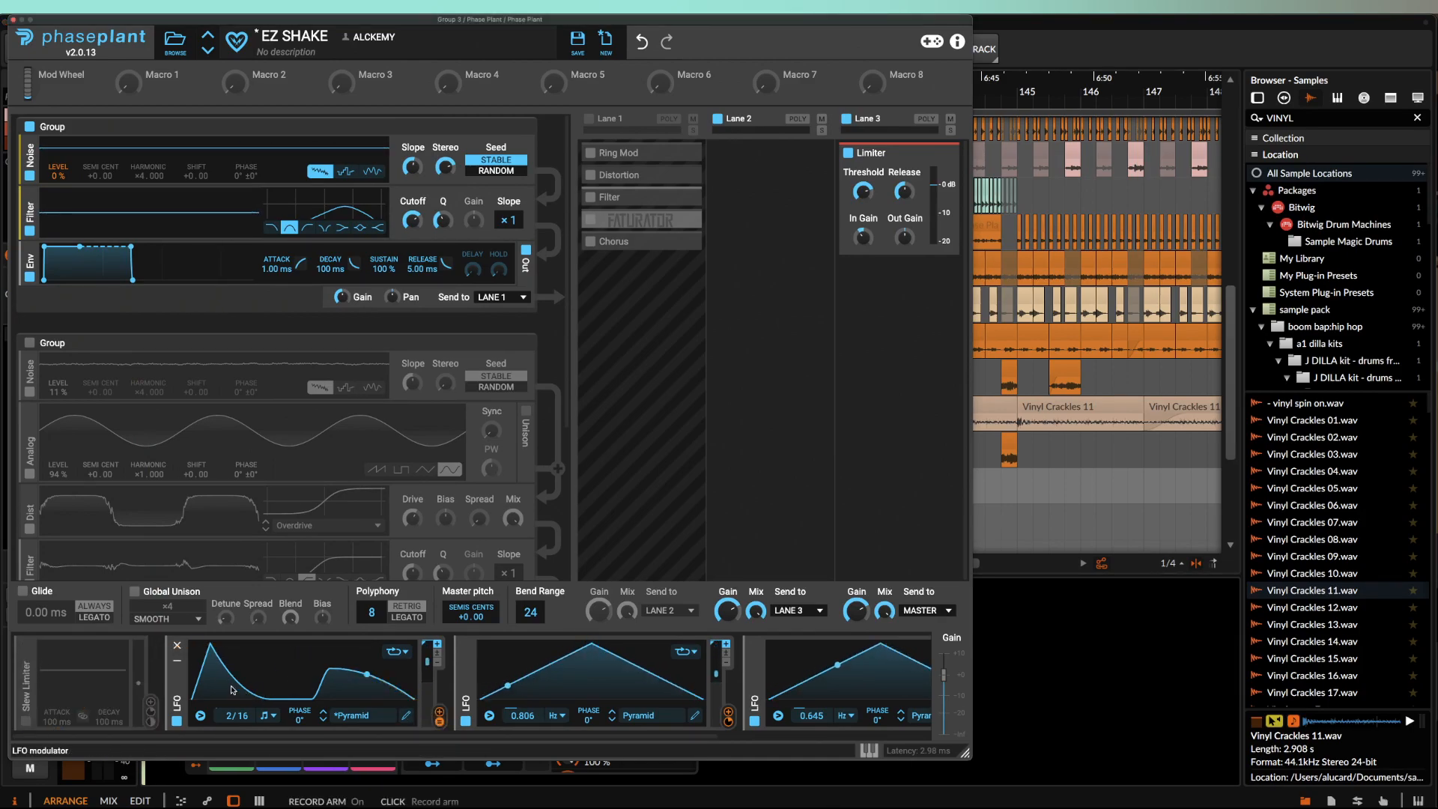
With the Slew Limiter switched on and modulating the first group's Noise level, adjust that noise generator's slope
click(27, 721)
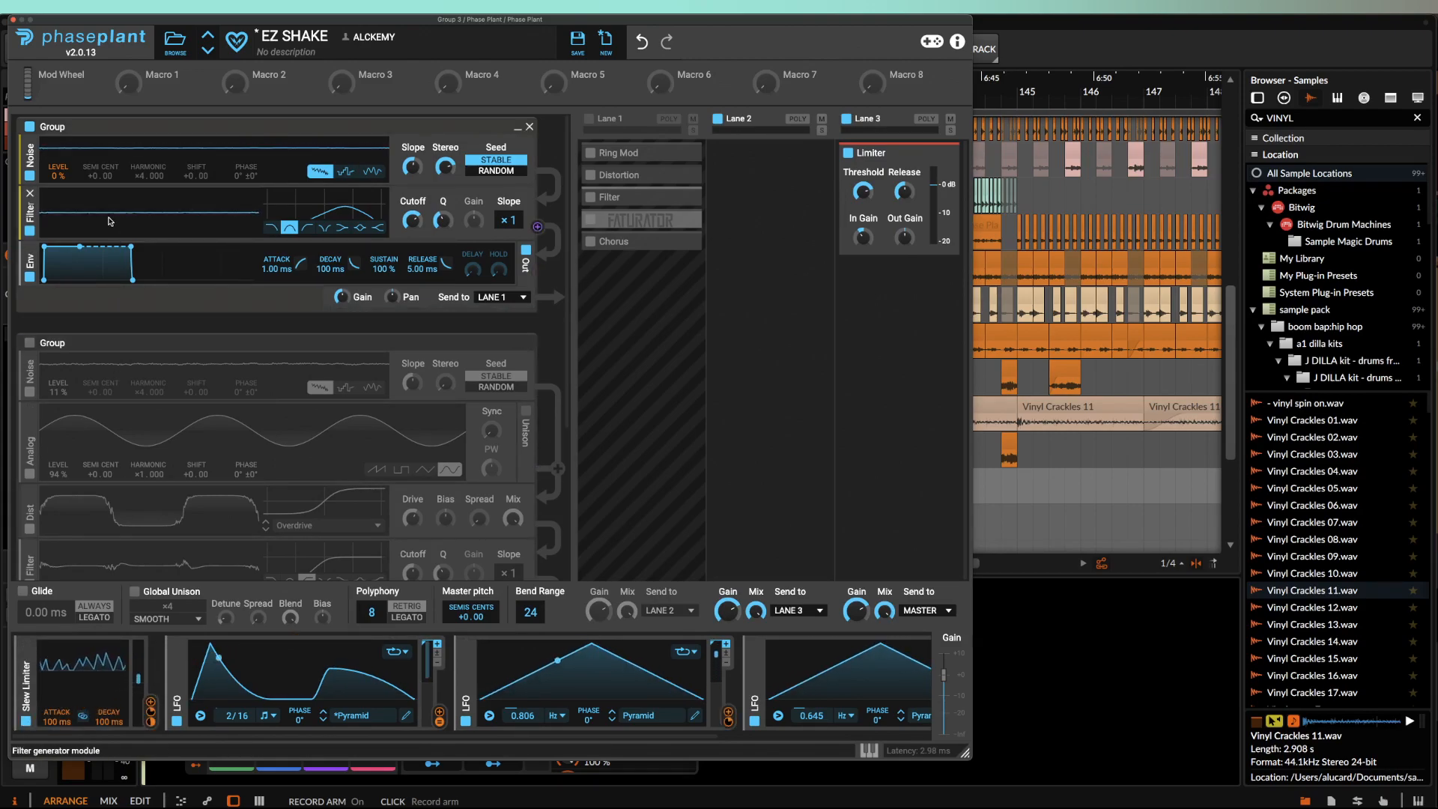
drag(149, 711, 59, 186)
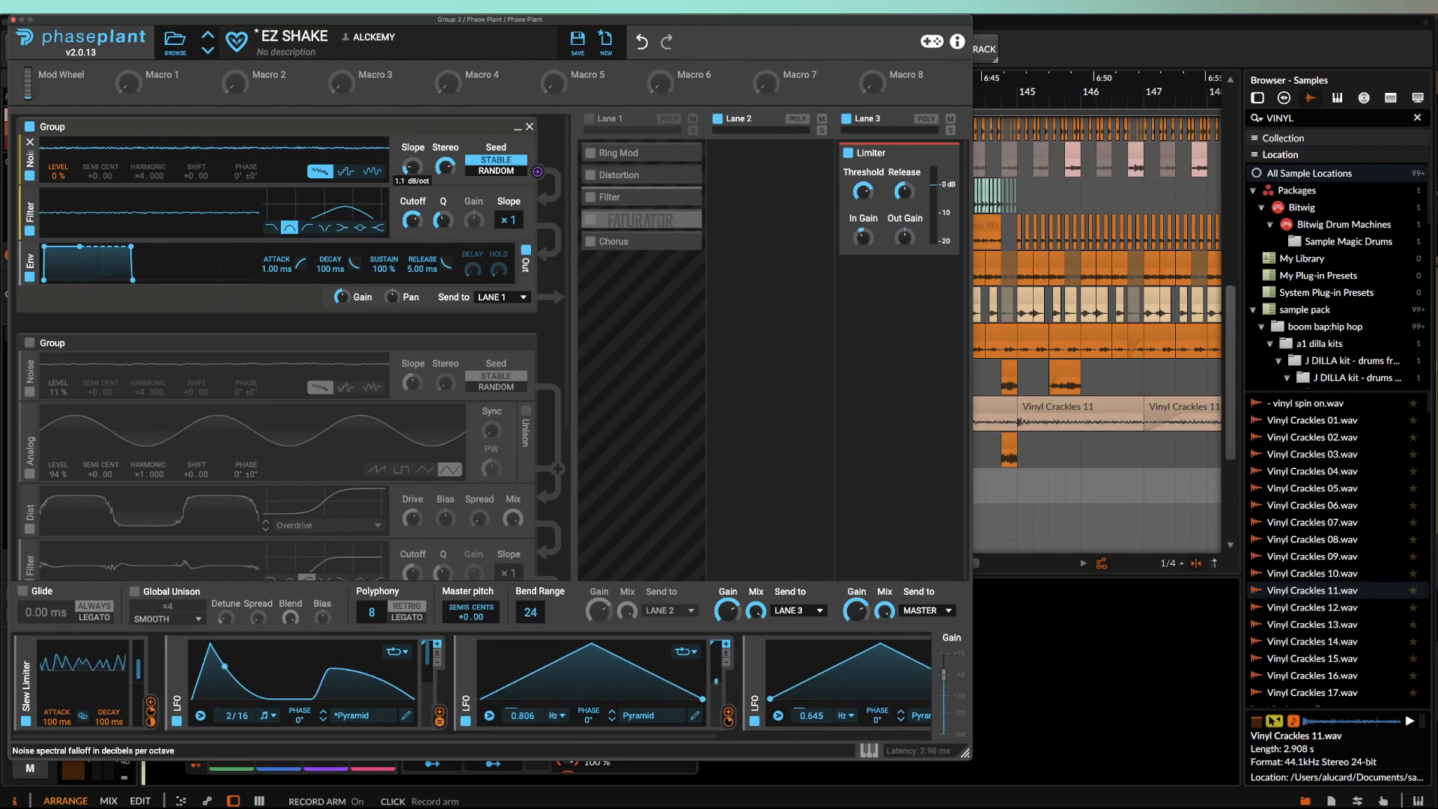
mouse_move(412, 166)
mouse_down()
mouse_move(413, 97)
mouse_move(413, 166)
mouse_up()
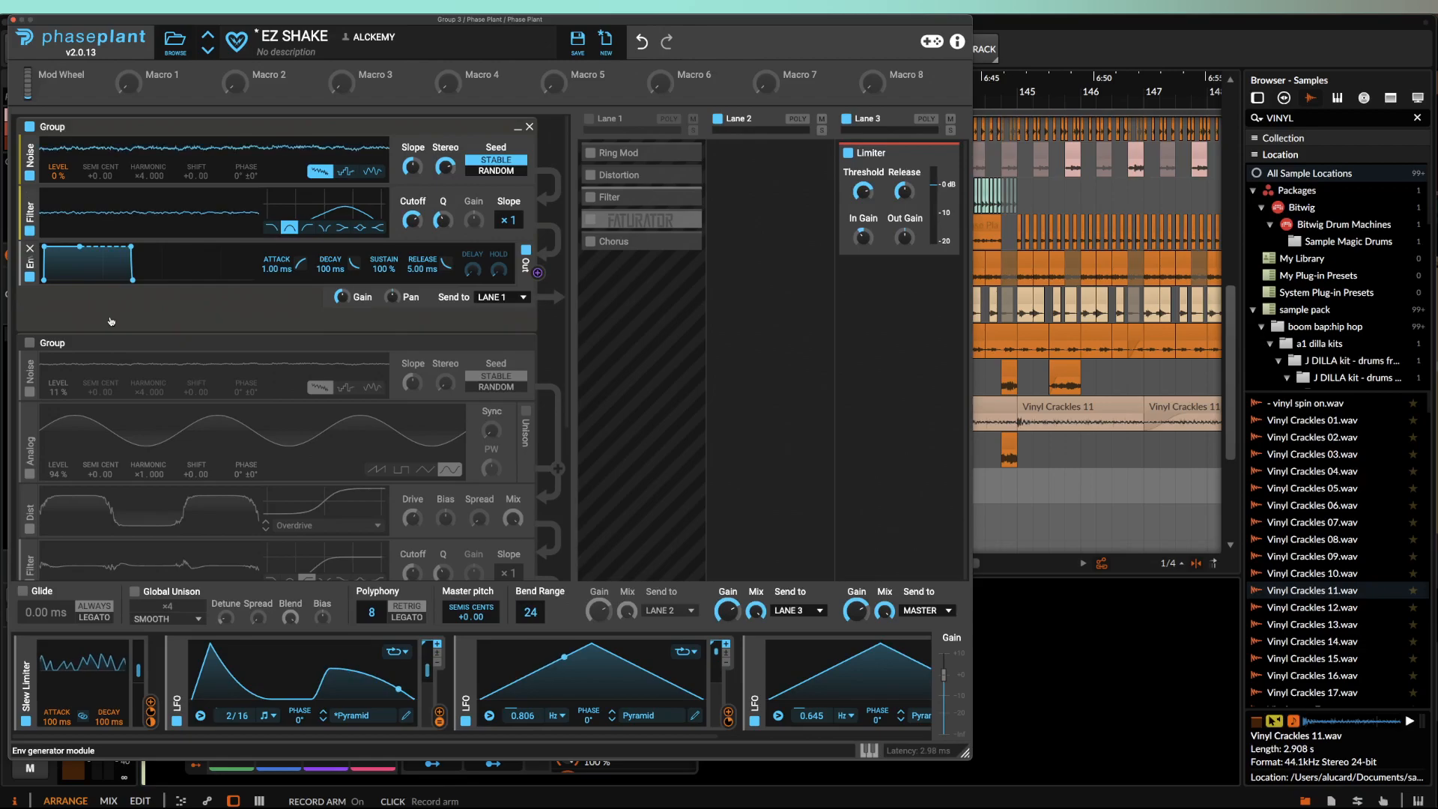
Enable the second generator group and bypass both of its filters
click(30, 344)
scroll(185, 303, down, 4)
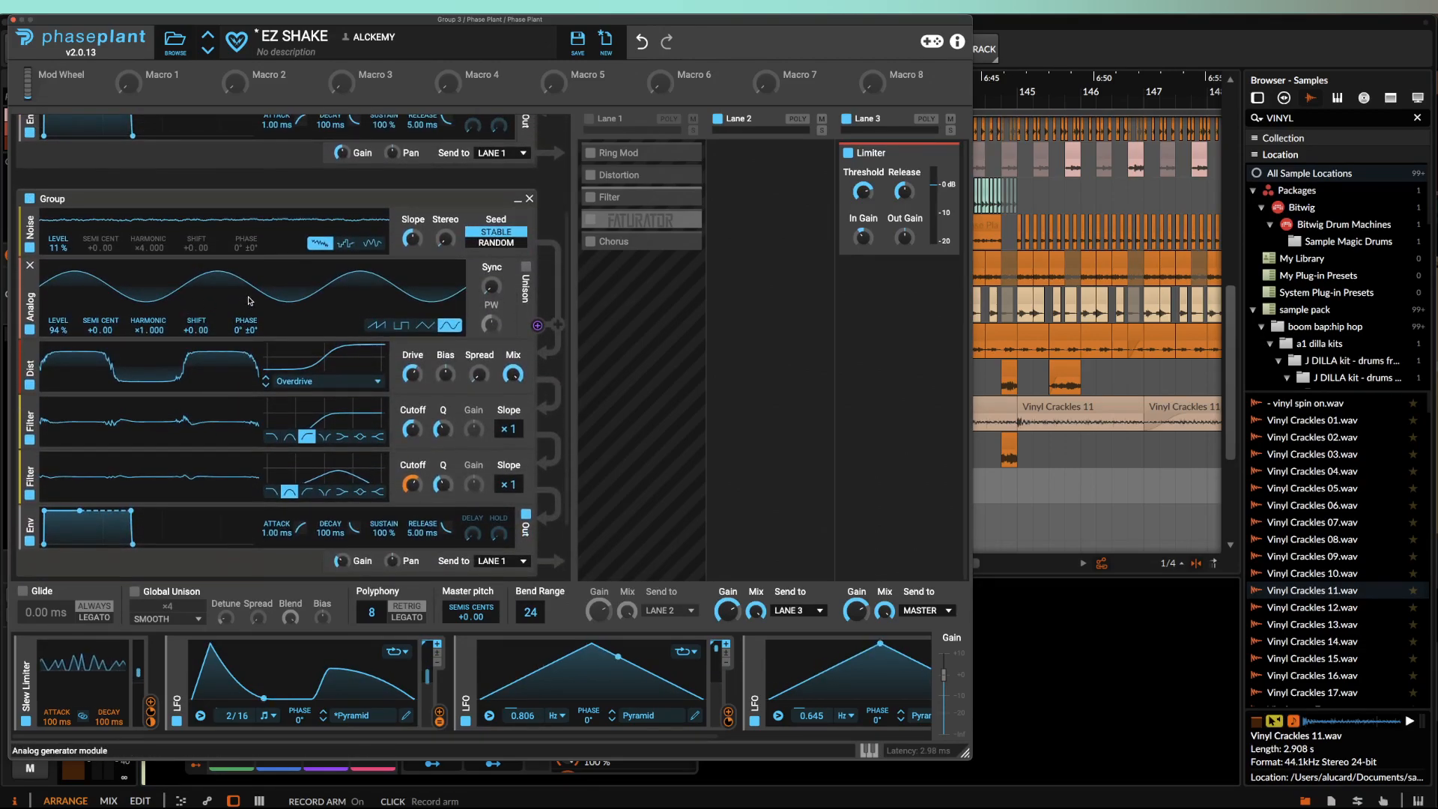
scroll(243, 260, up, 1)
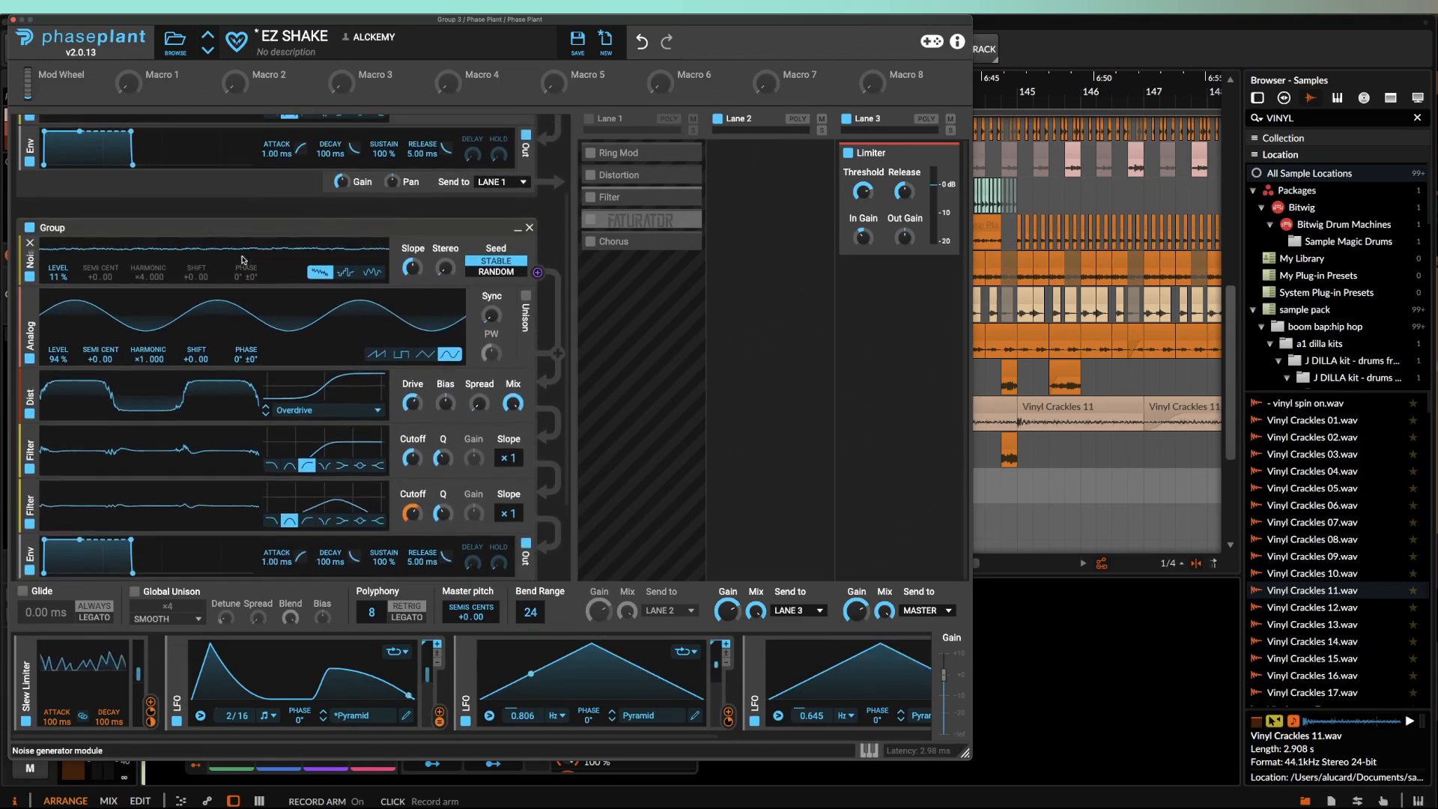
click(30, 468)
click(31, 524)
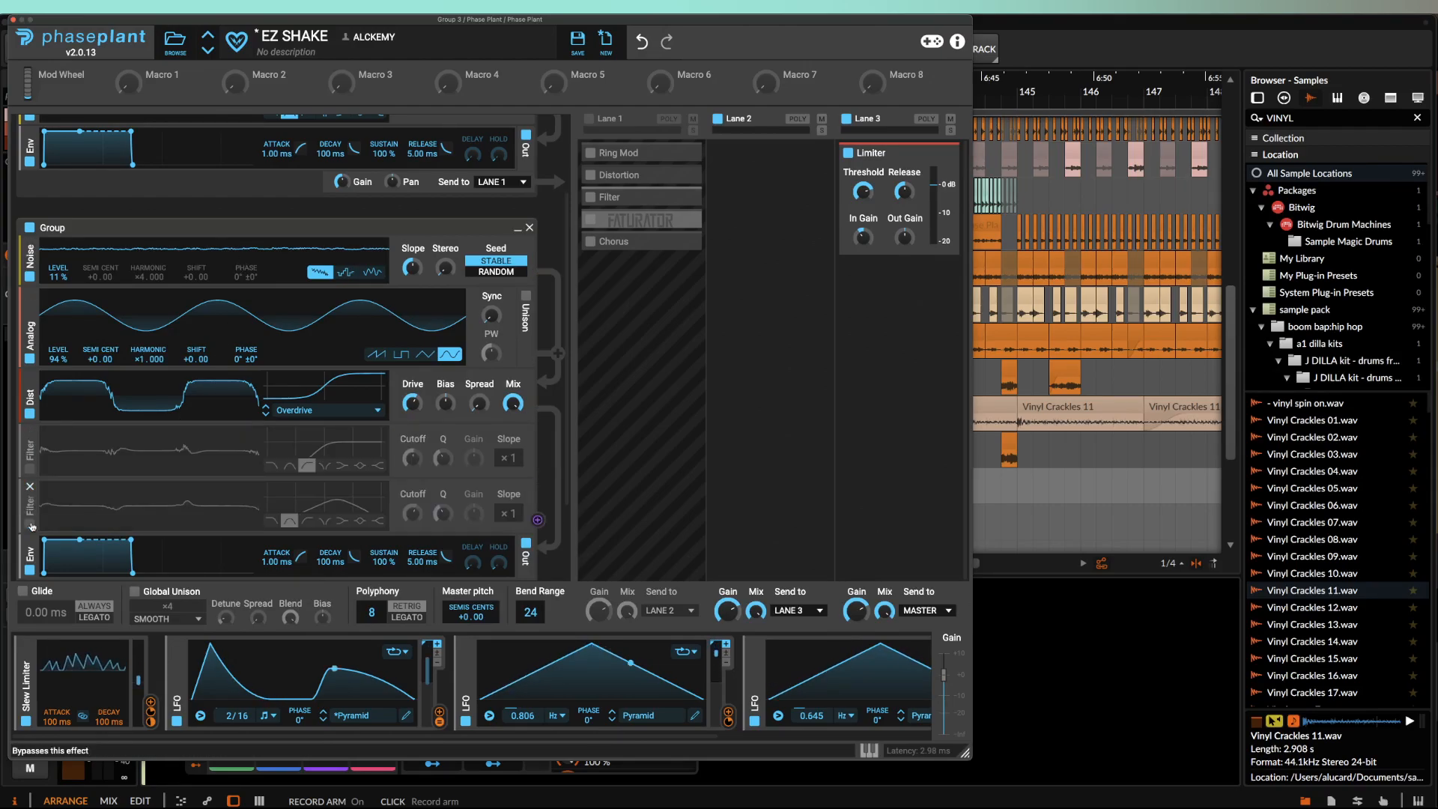
Disable the first generator group and turn the second group's high-pass filter back on
scroll(32, 526, up, 3)
click(30, 127)
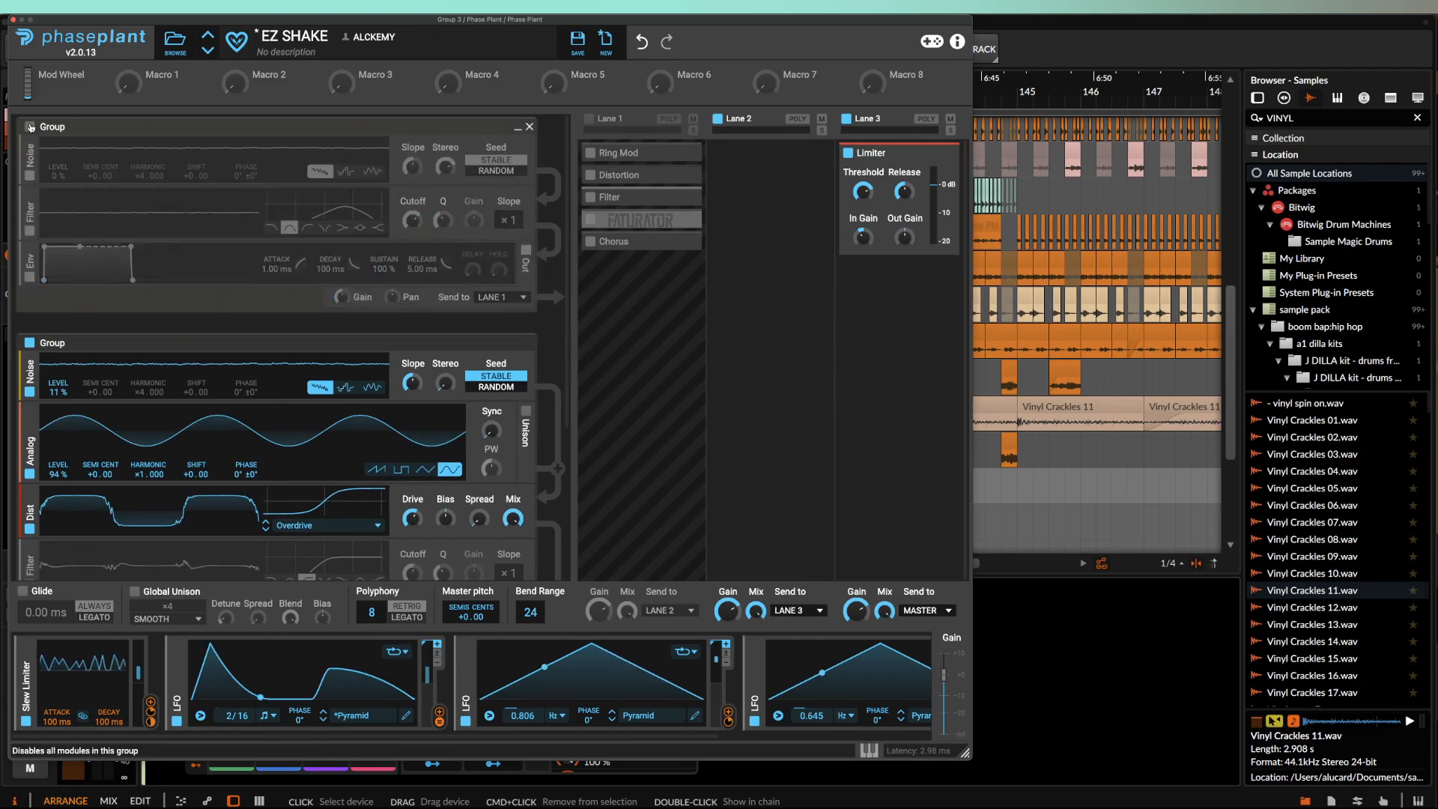
scroll(197, 433, down, 4)
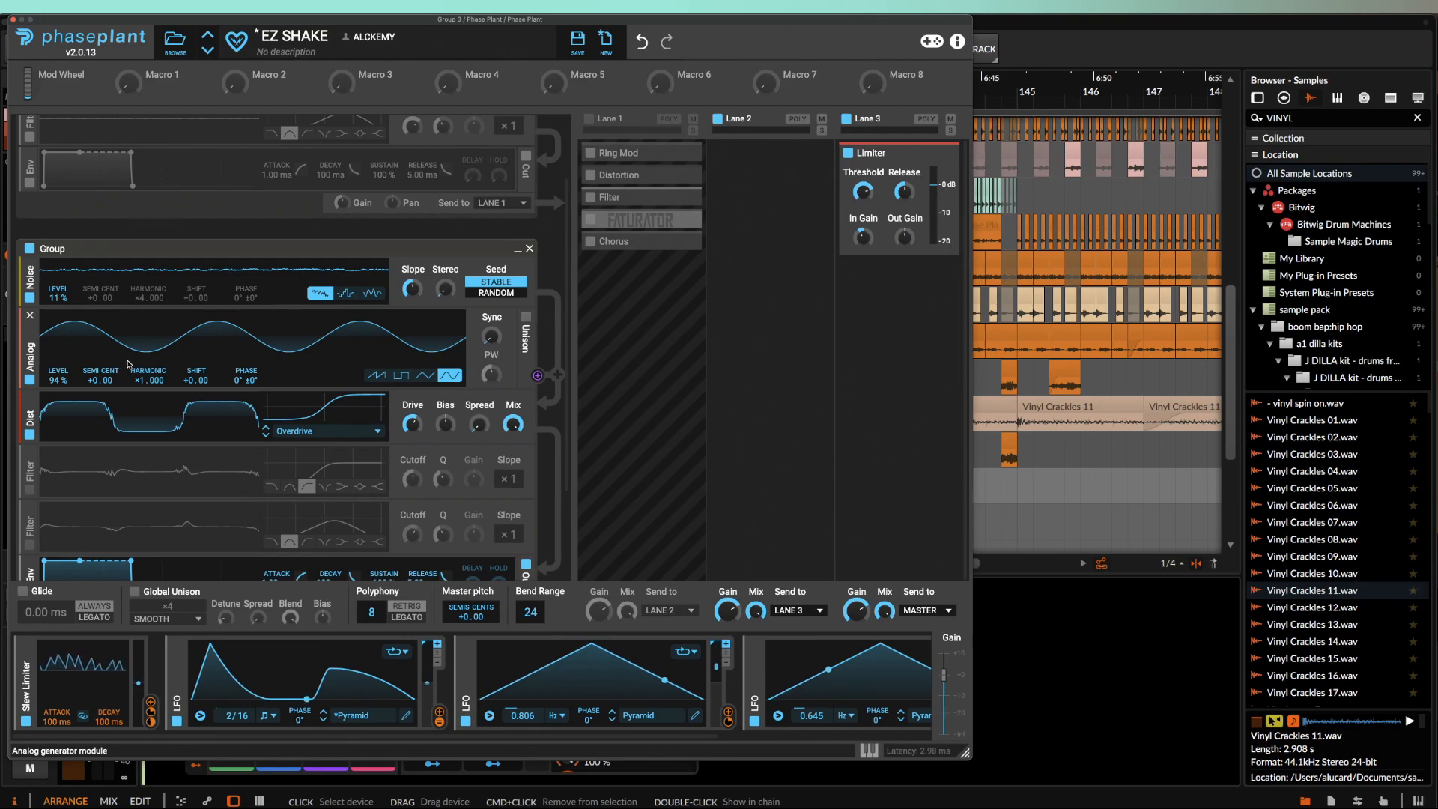
click(30, 490)
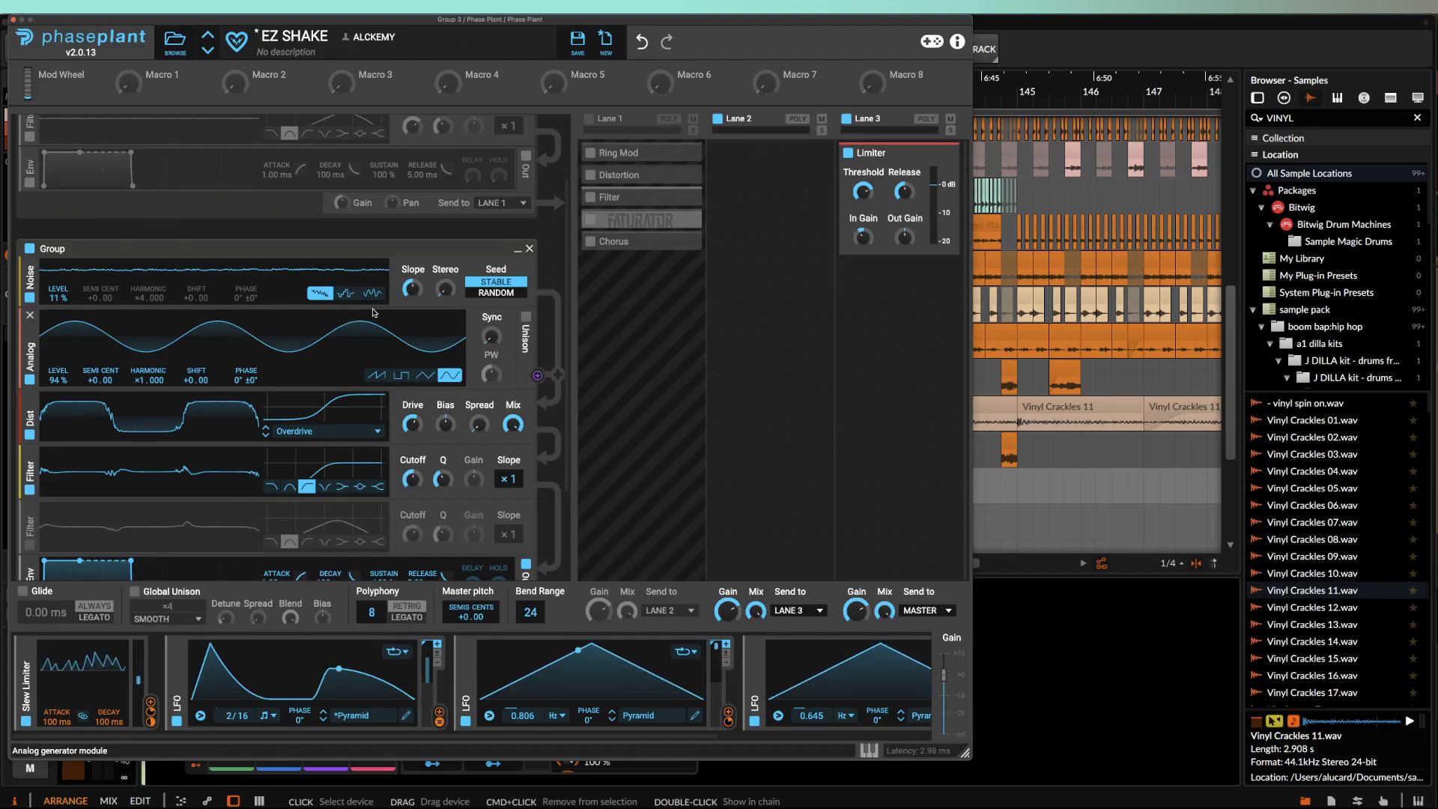
Re-enable the first generator group and turn on the band-pass filter in the second group
scroll(404, 344, up, 3)
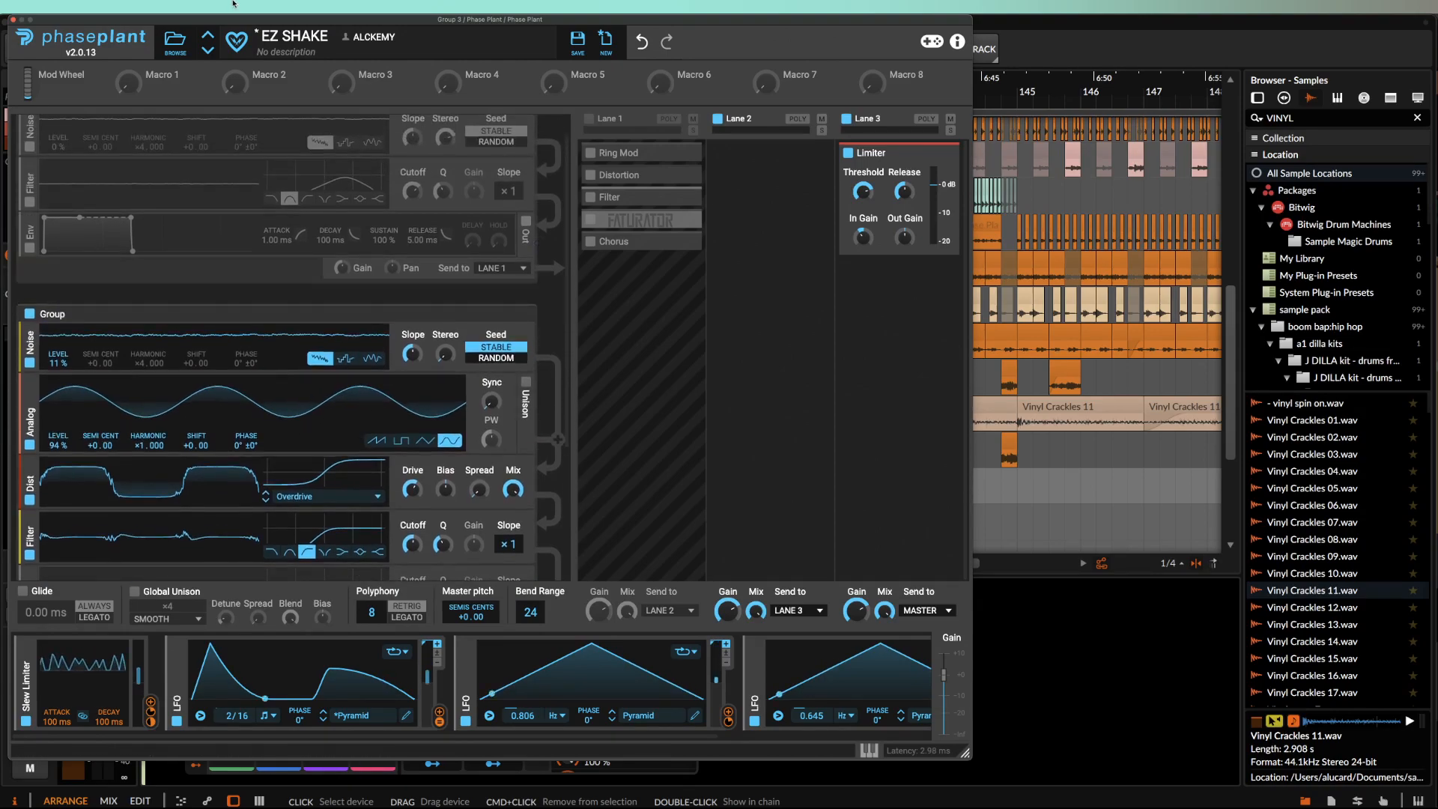
scroll(150, 247, up, 2)
click(29, 127)
scroll(151, 233, down, 2)
scroll(180, 247, down, 8)
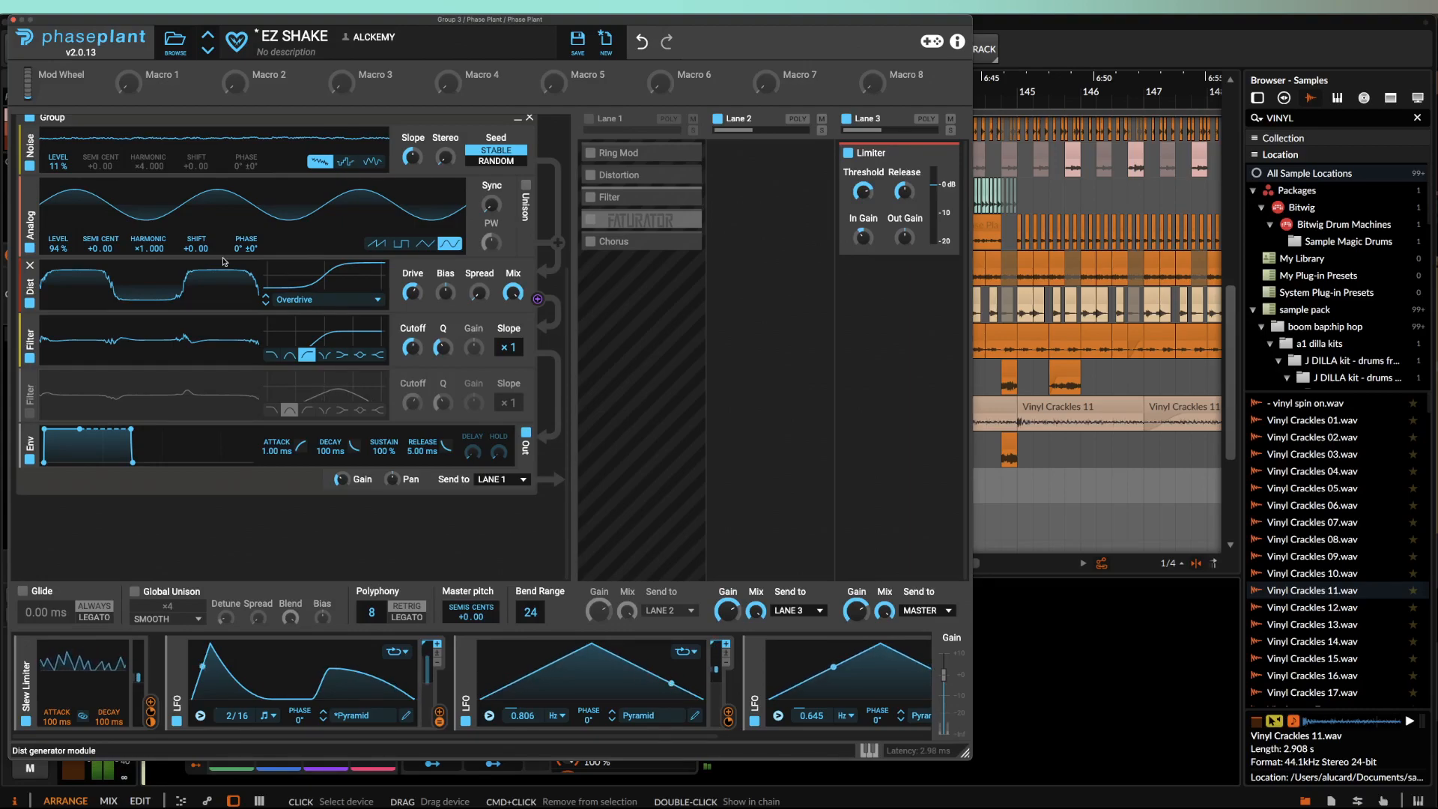
click(30, 414)
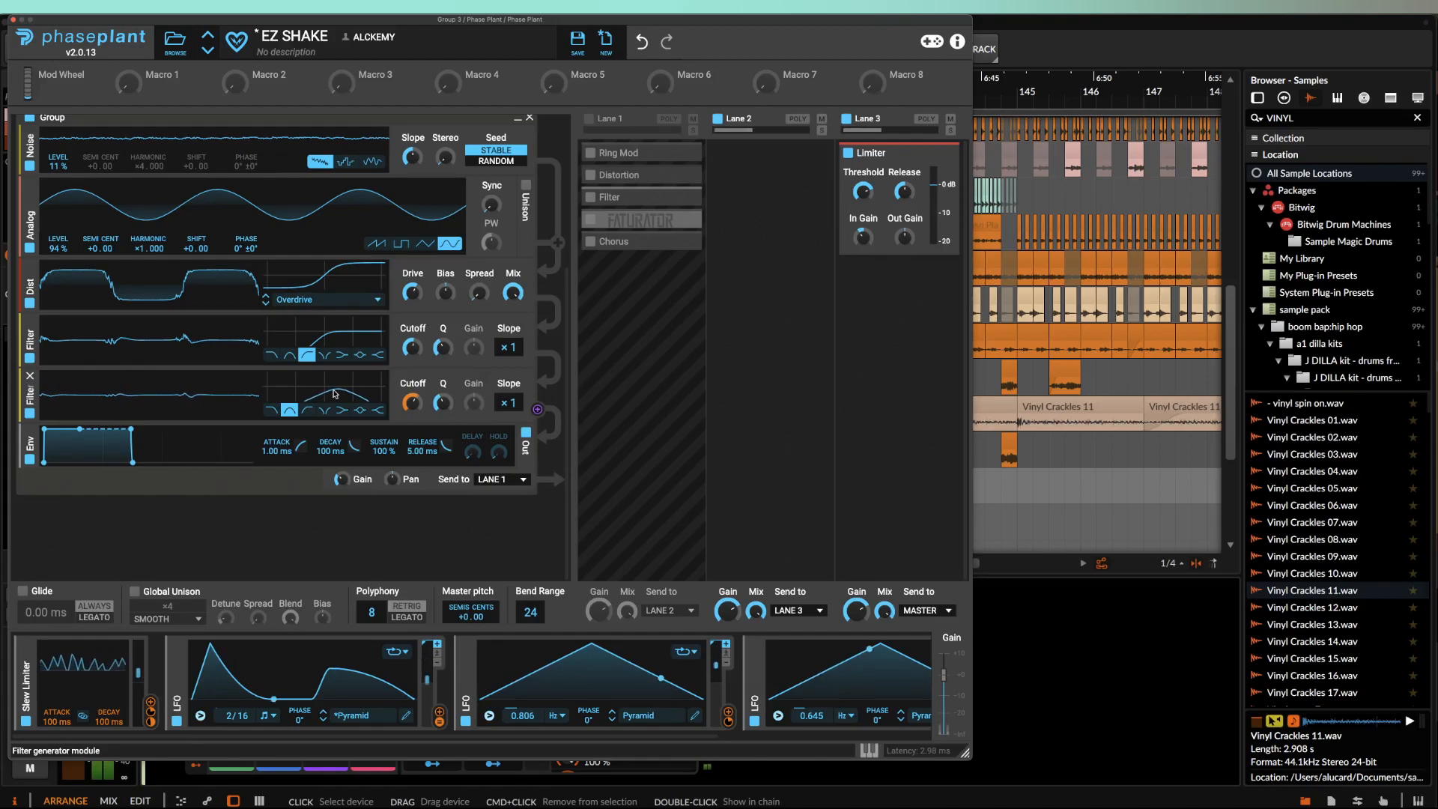
Compare the two layers by switching the second group off and on, and the first group off and on
scroll(336, 394, up, 3)
click(31, 327)
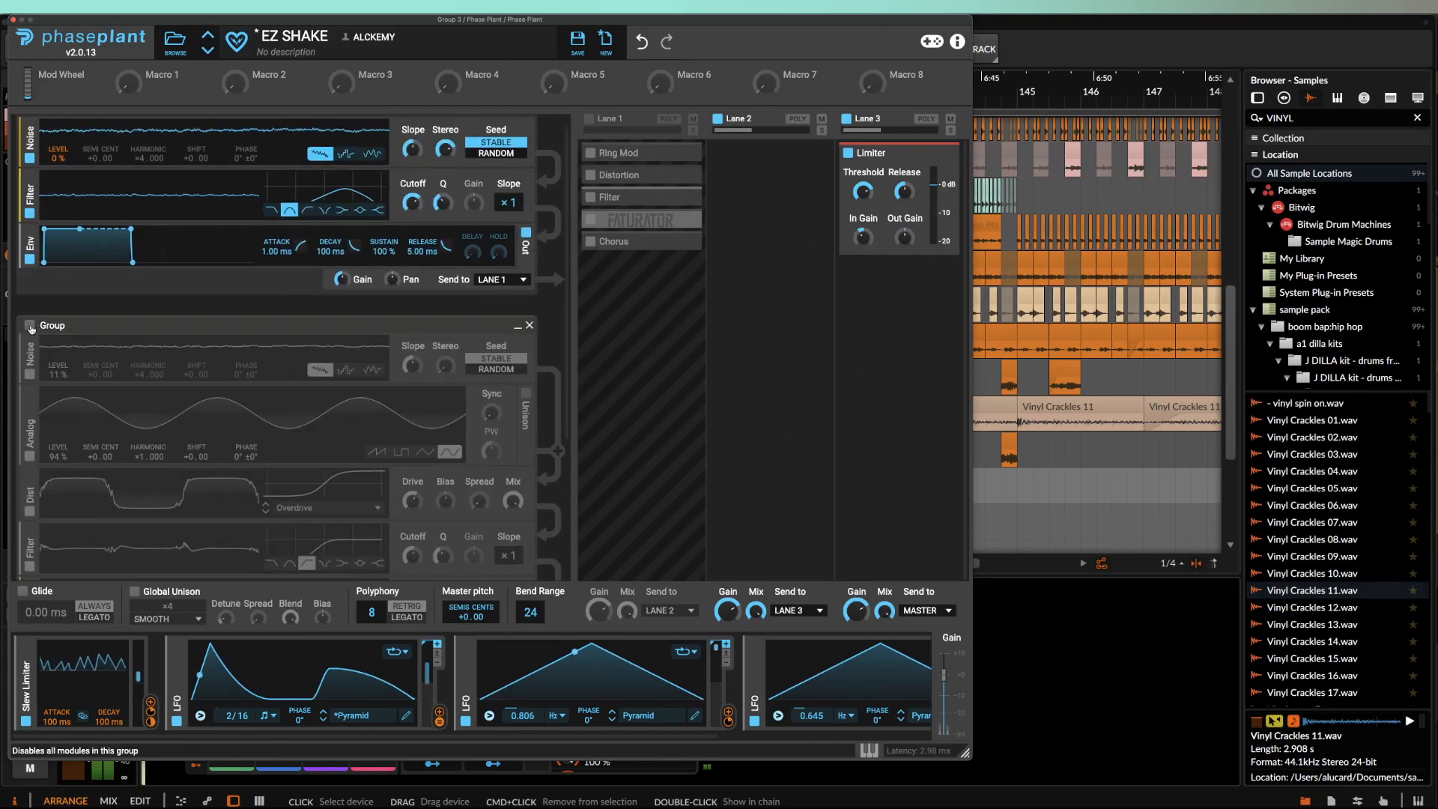
click(30, 327)
scroll(36, 137, up, 1)
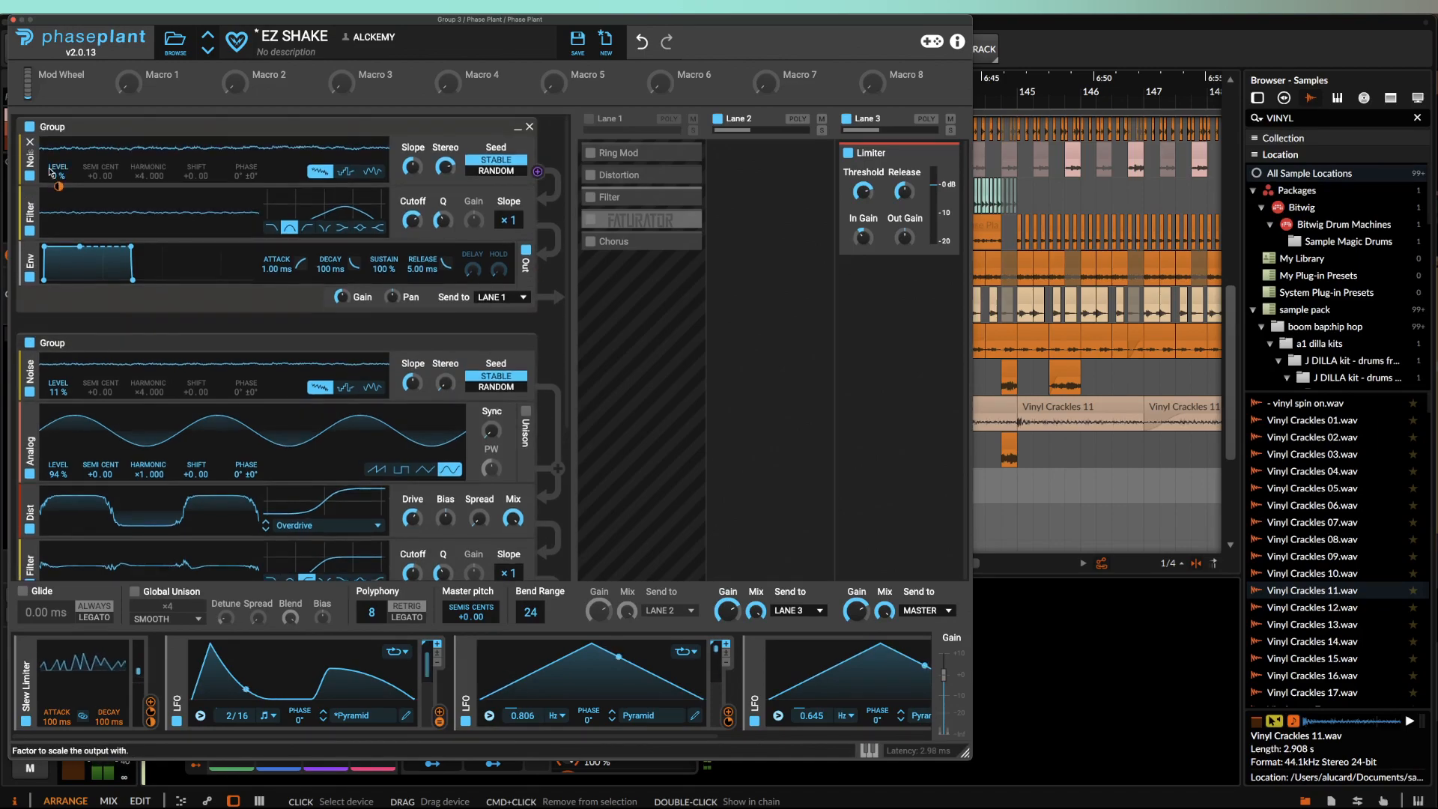
click(30, 127)
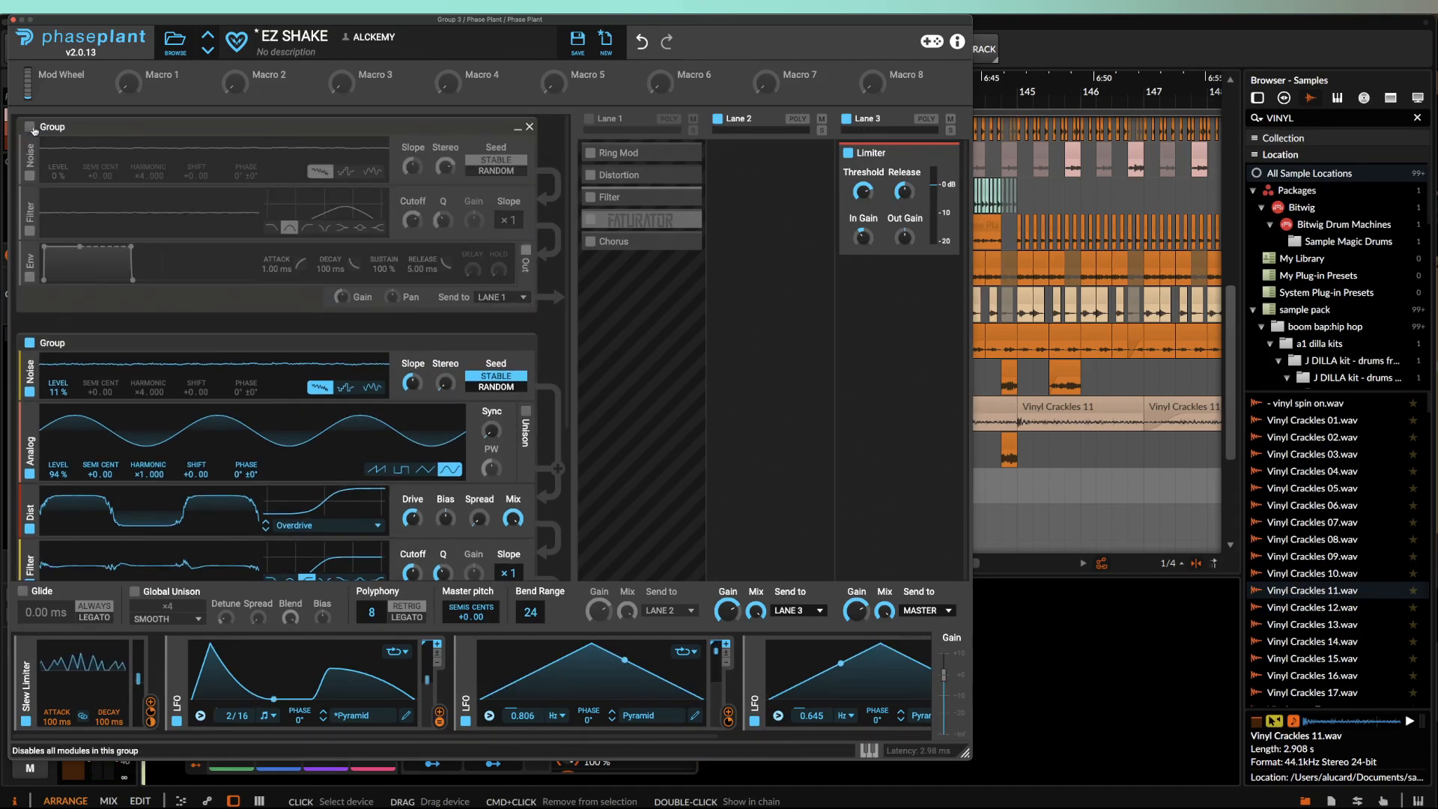
click(31, 127)
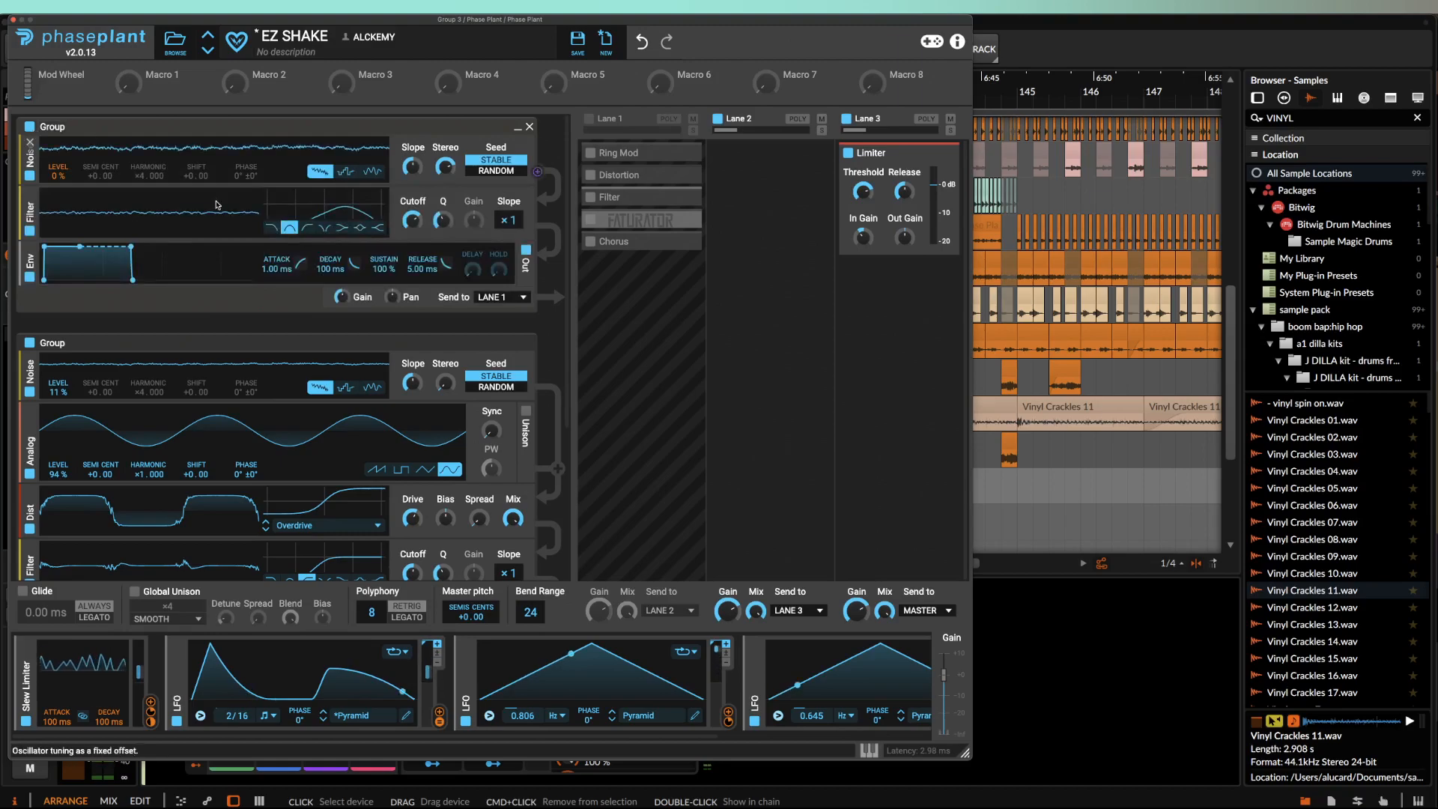
scroll(128, 292, down, 5)
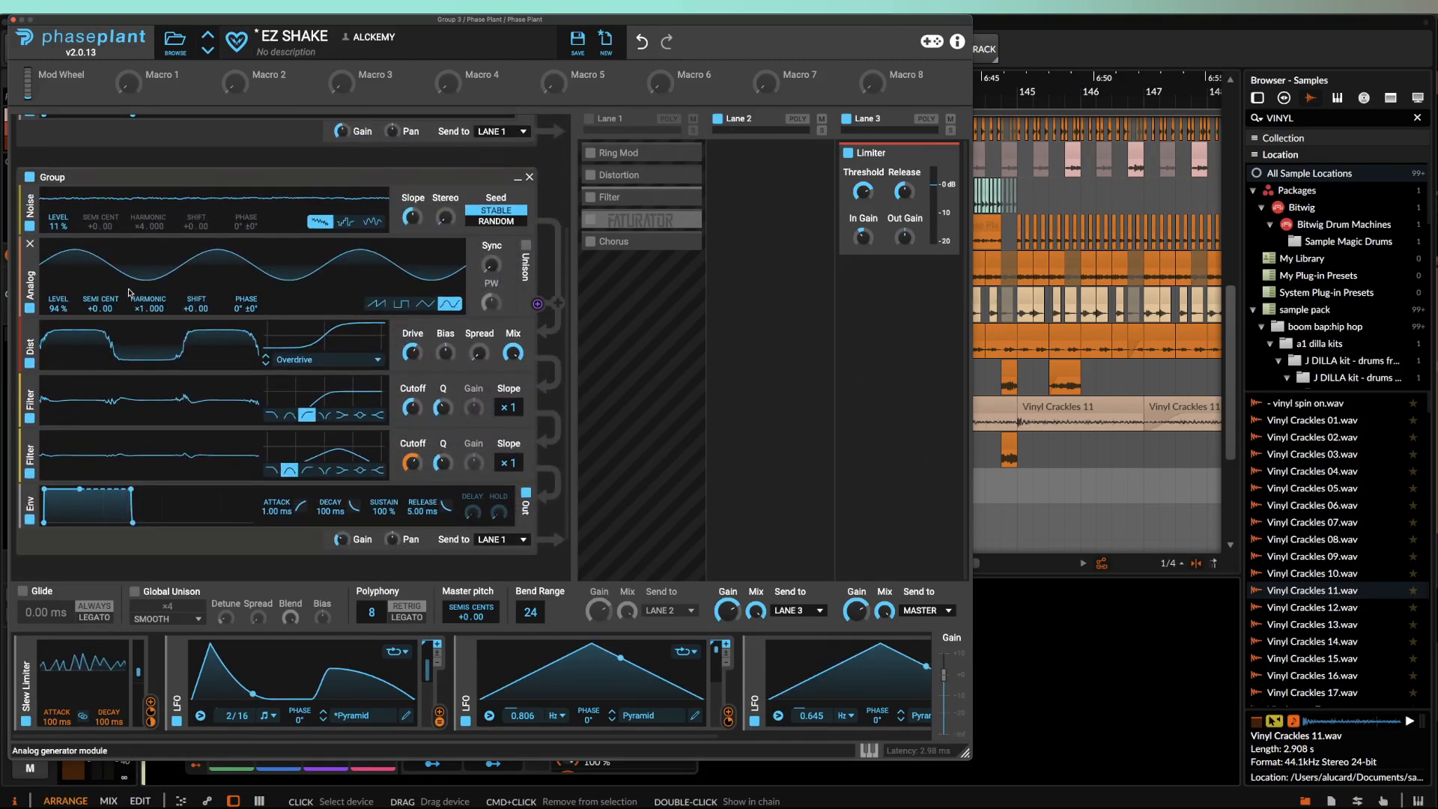
scroll(128, 292, up, 5)
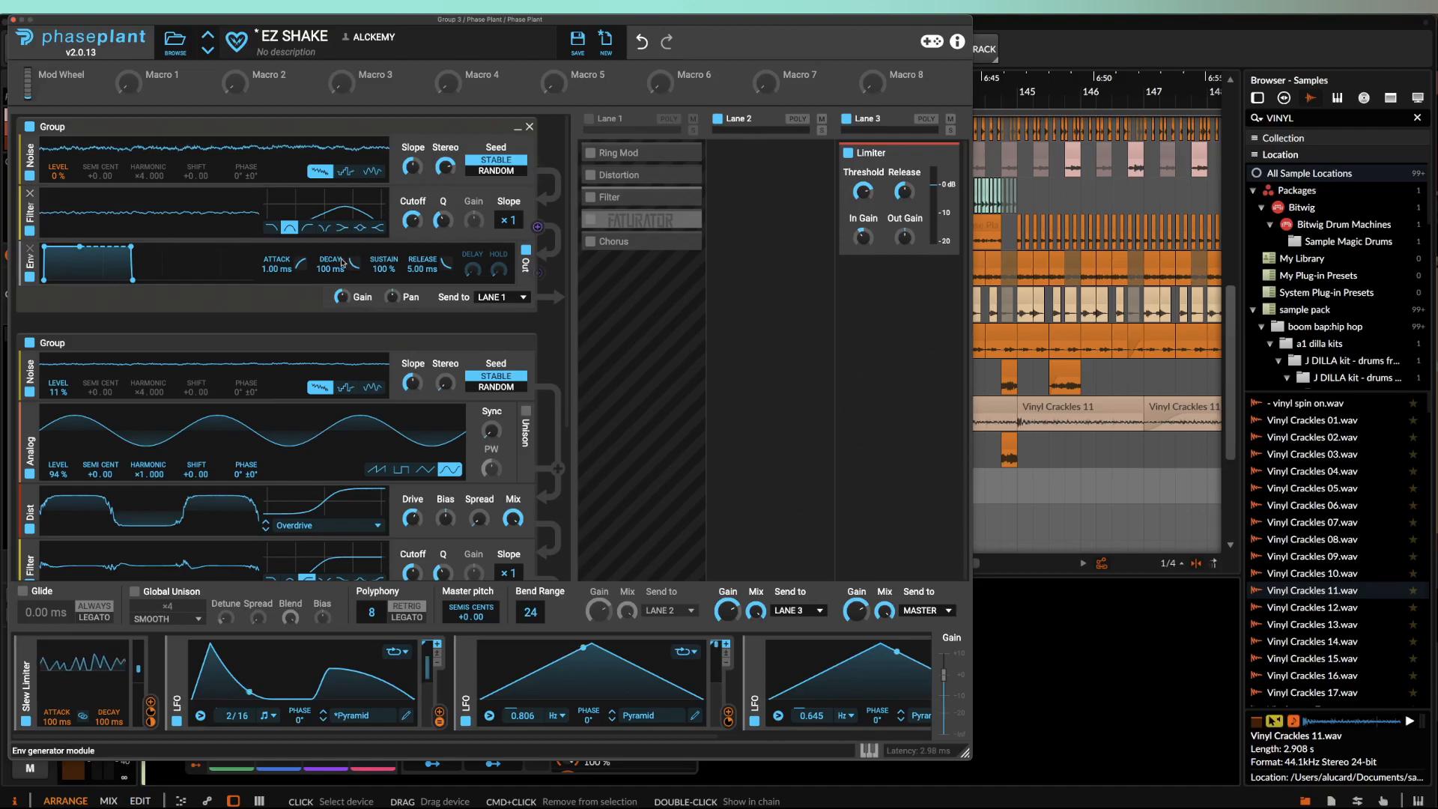
scroll(340, 267, down, 5)
scroll(340, 268, up, 5)
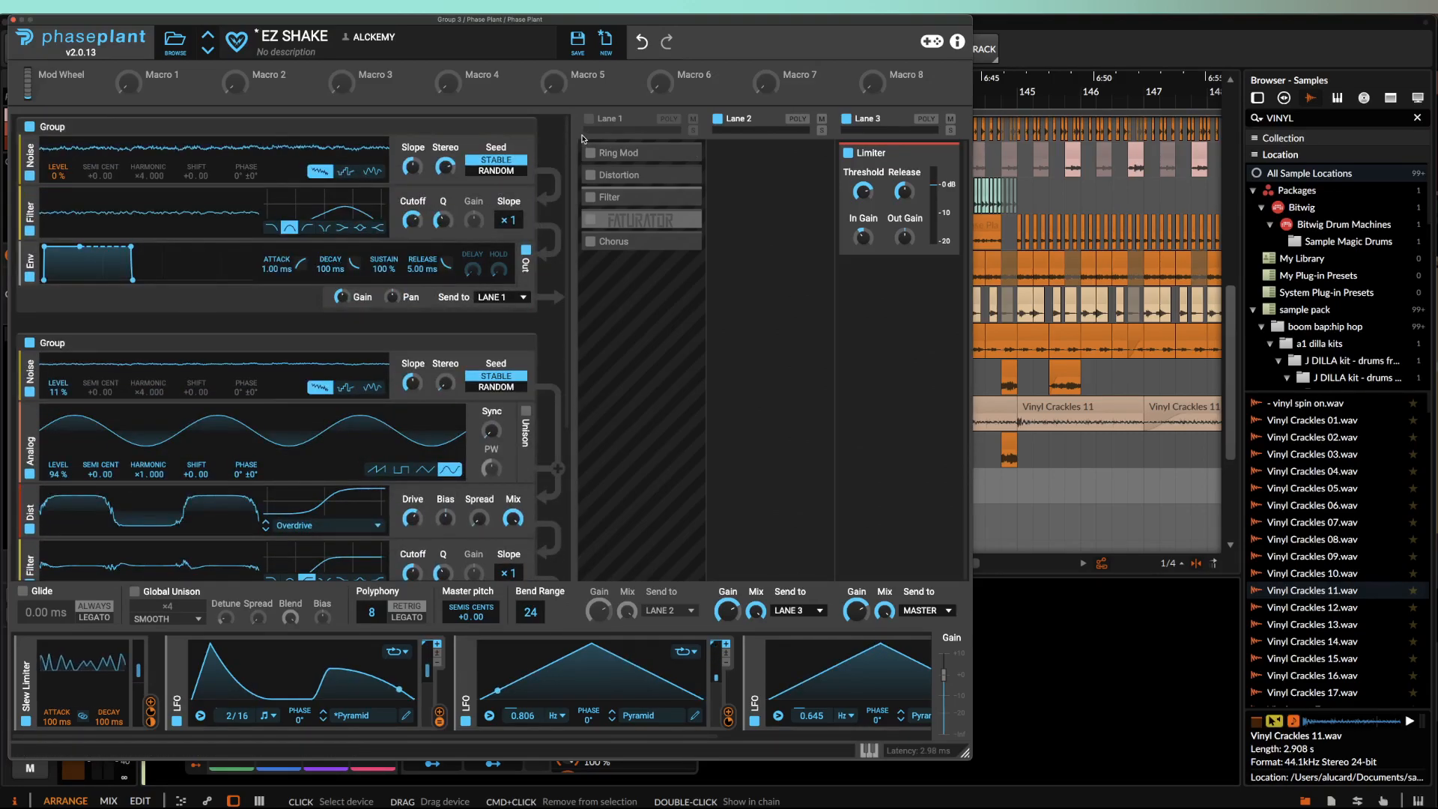
Enable effects Lane 1 and bypass its Distortion, Filter, Faturator and Chorus, leaving only Ring Mod active
click(590, 119)
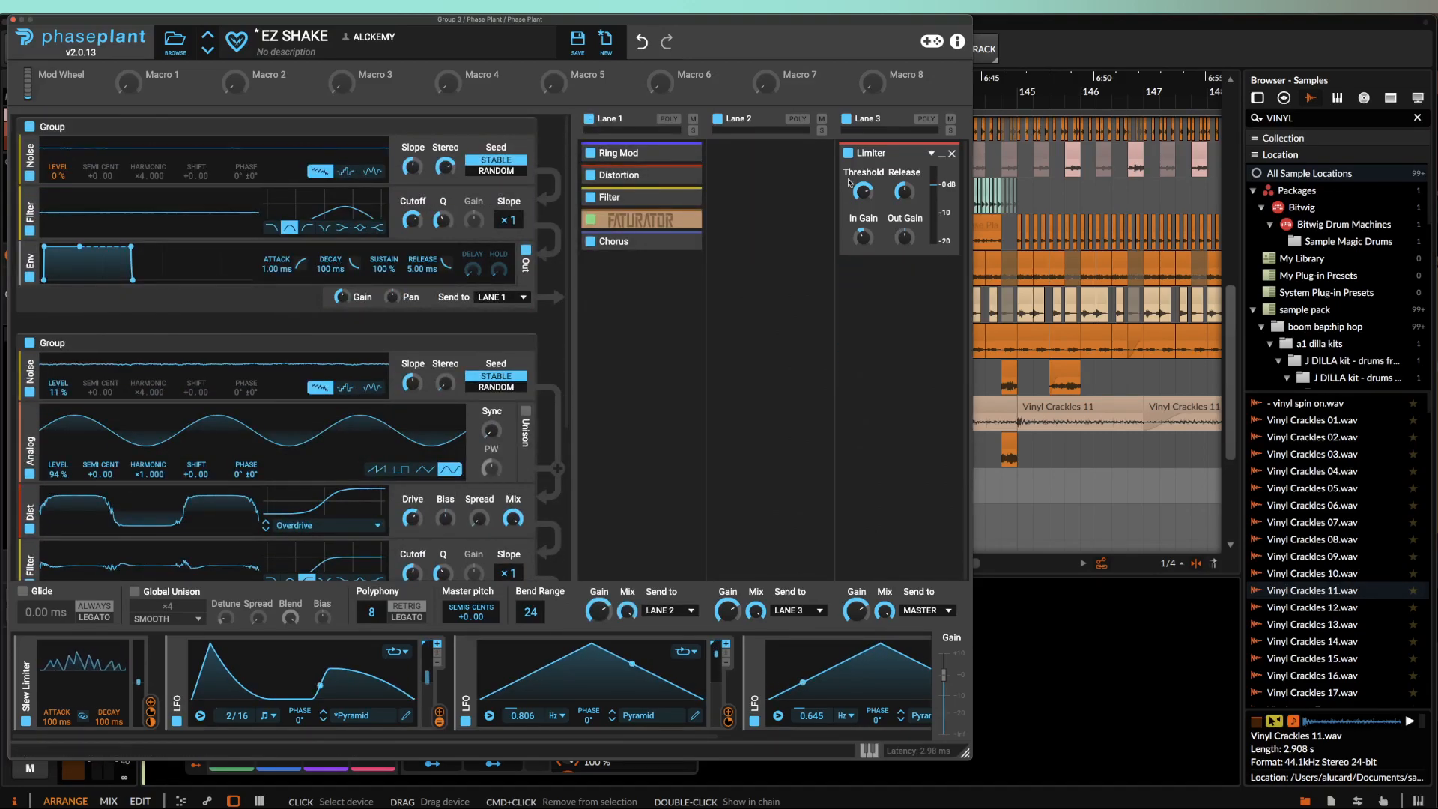
click(591, 175)
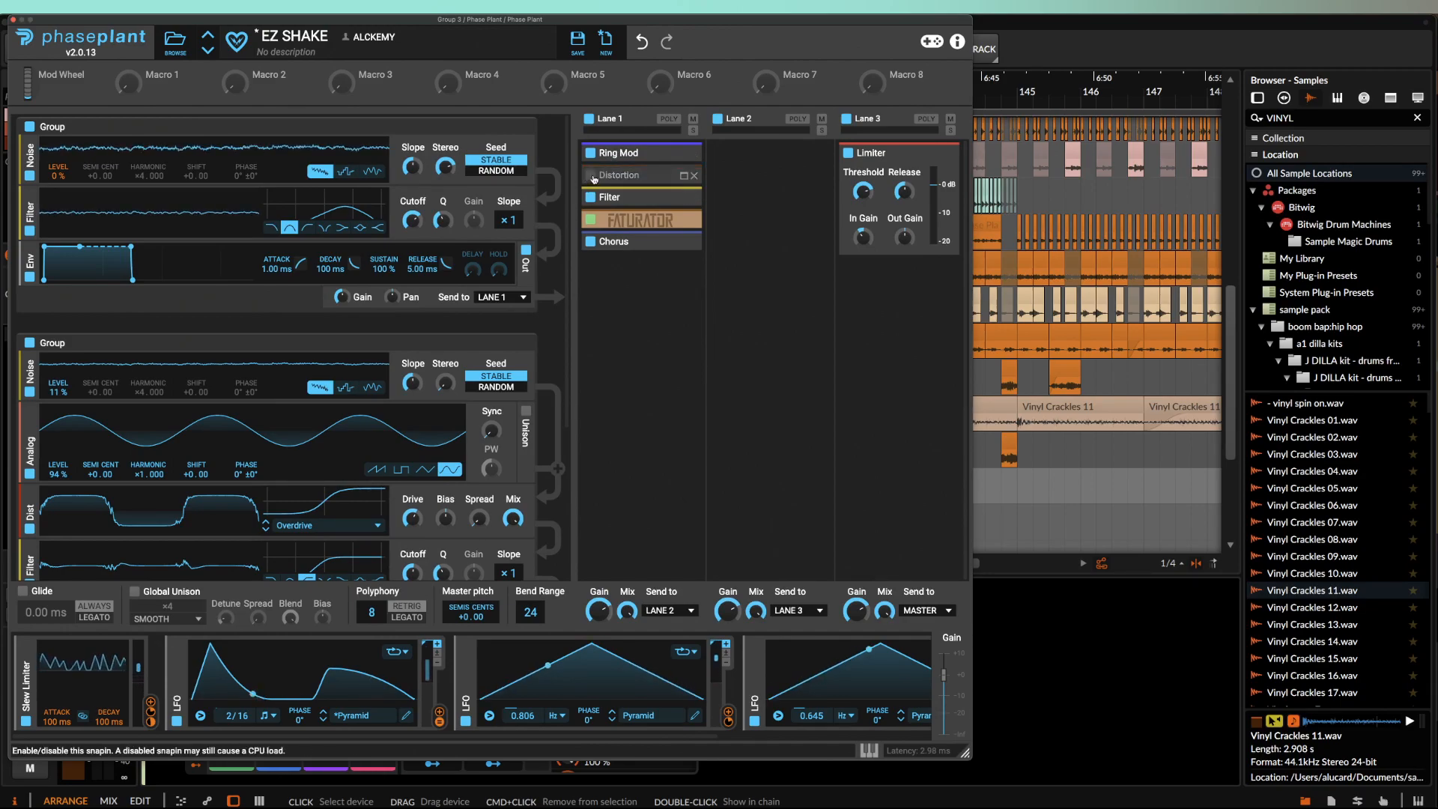
click(590, 197)
click(590, 219)
click(590, 241)
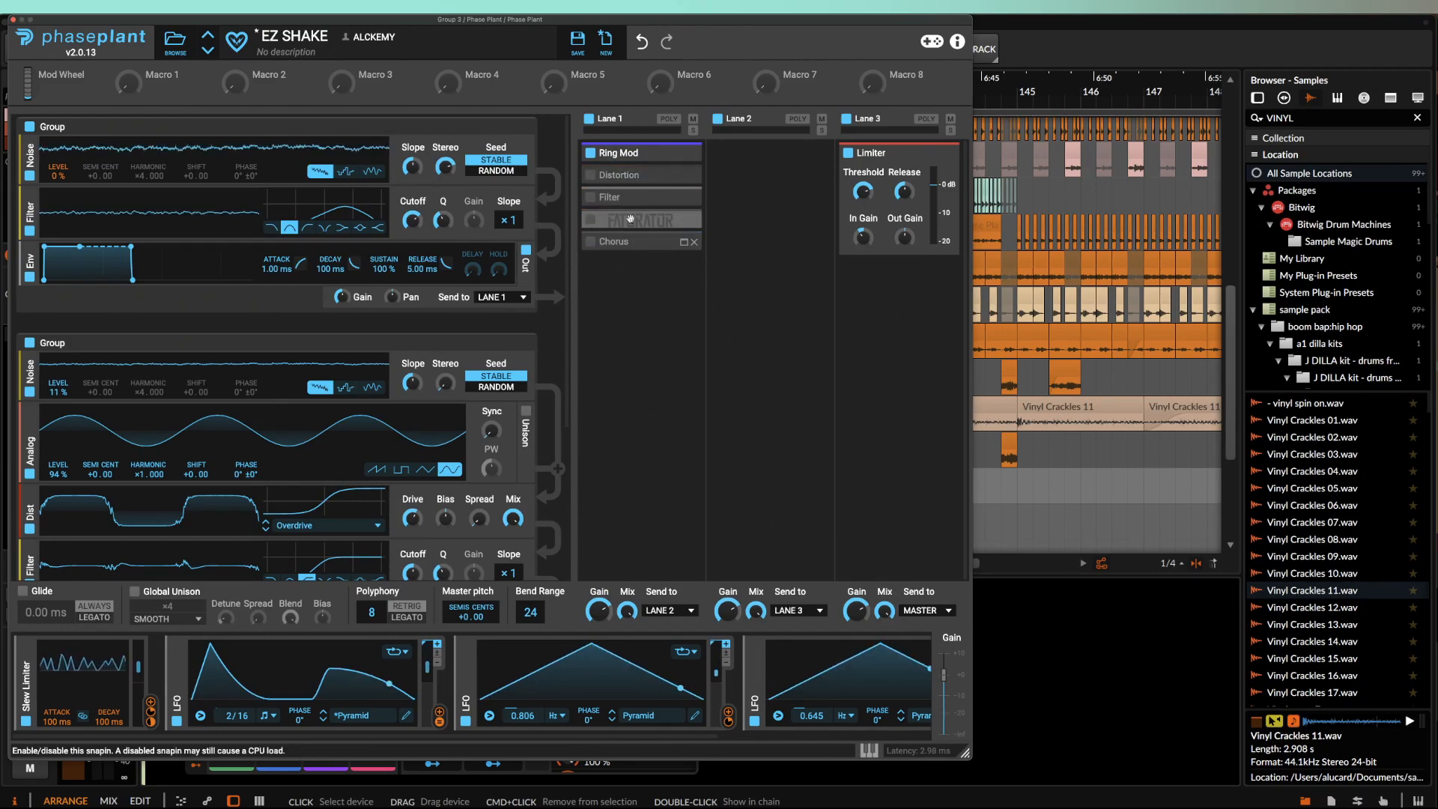
Expand the Ring Mod in Lane 1, lower its mix and collapse it again
click(678, 157)
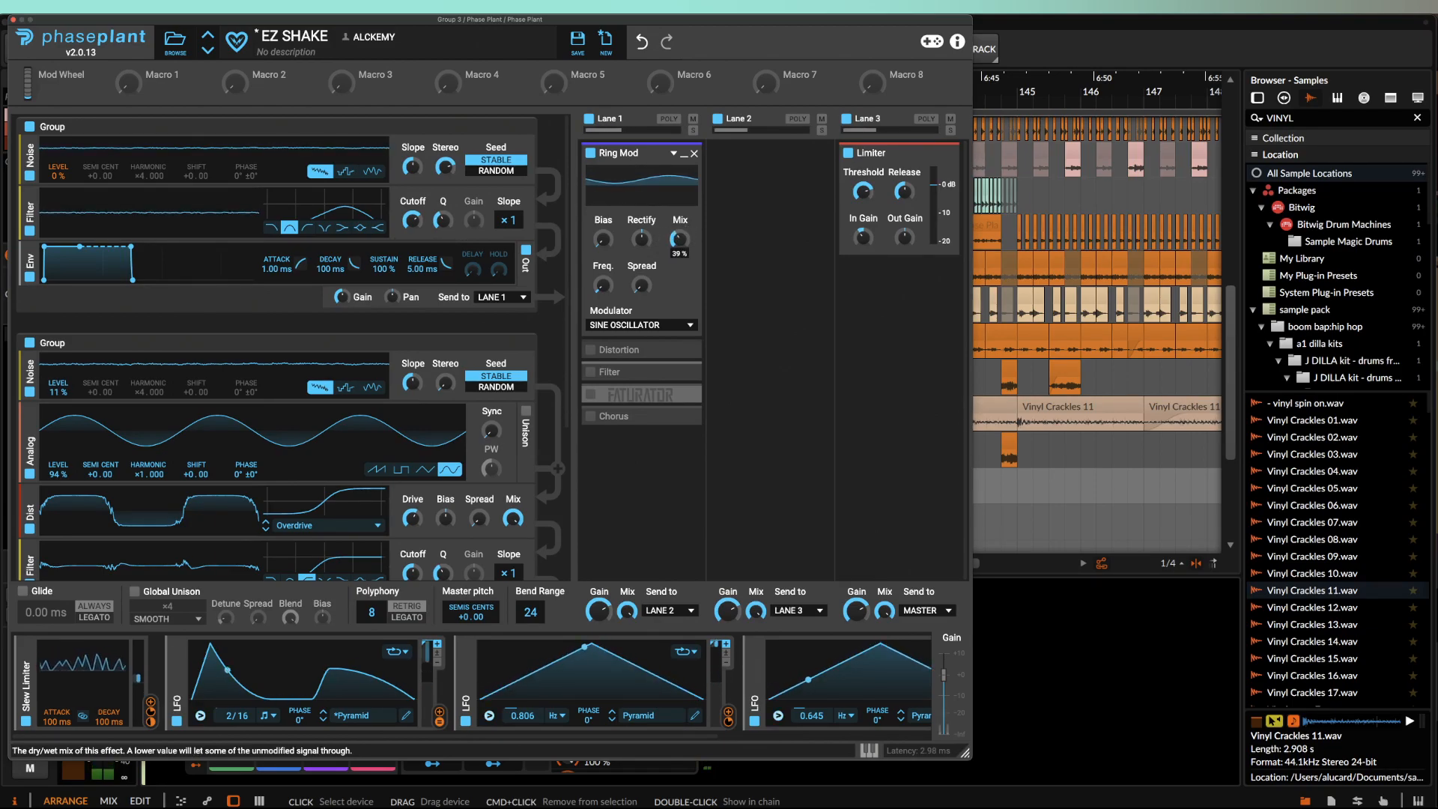
drag(679, 238, 678, 257)
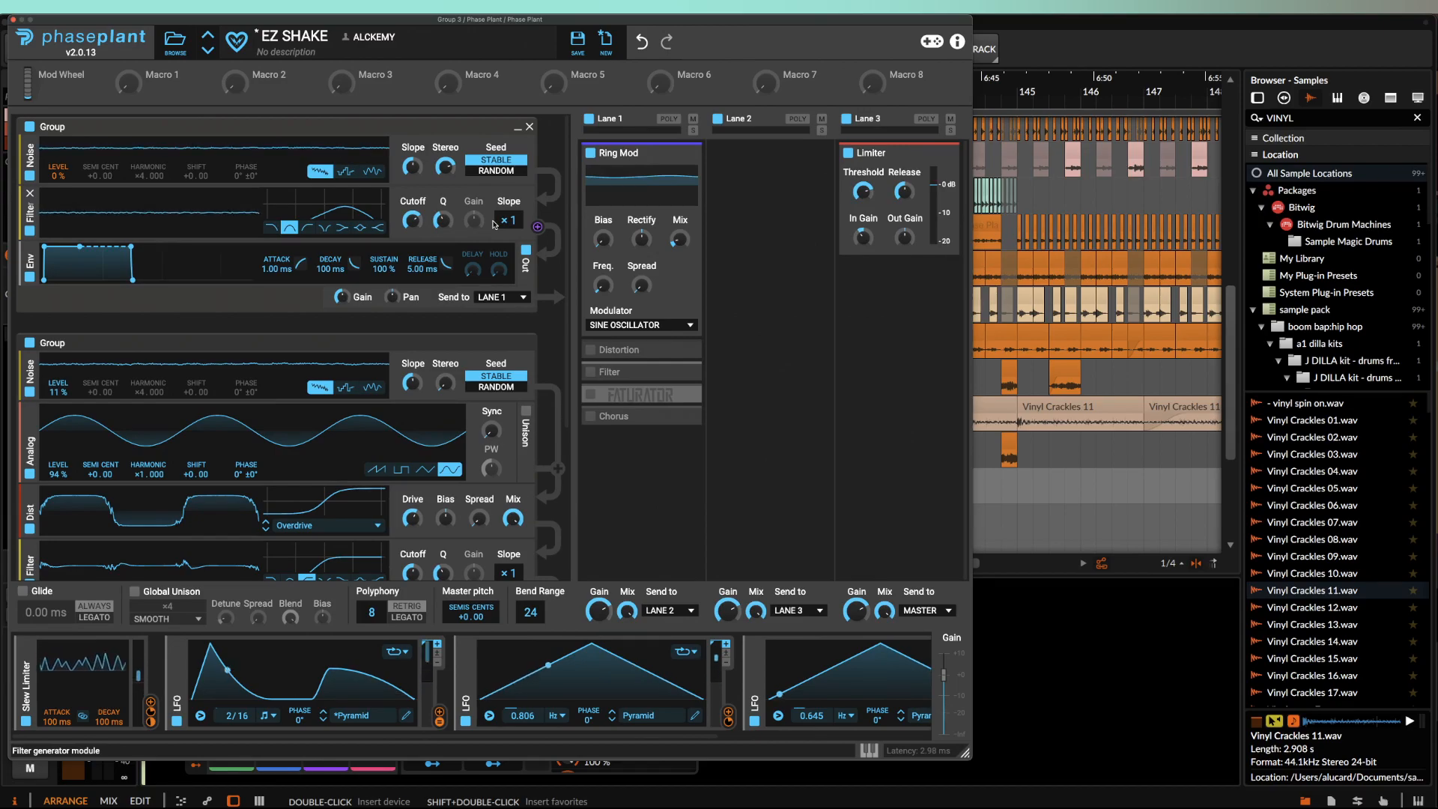
click(614, 154)
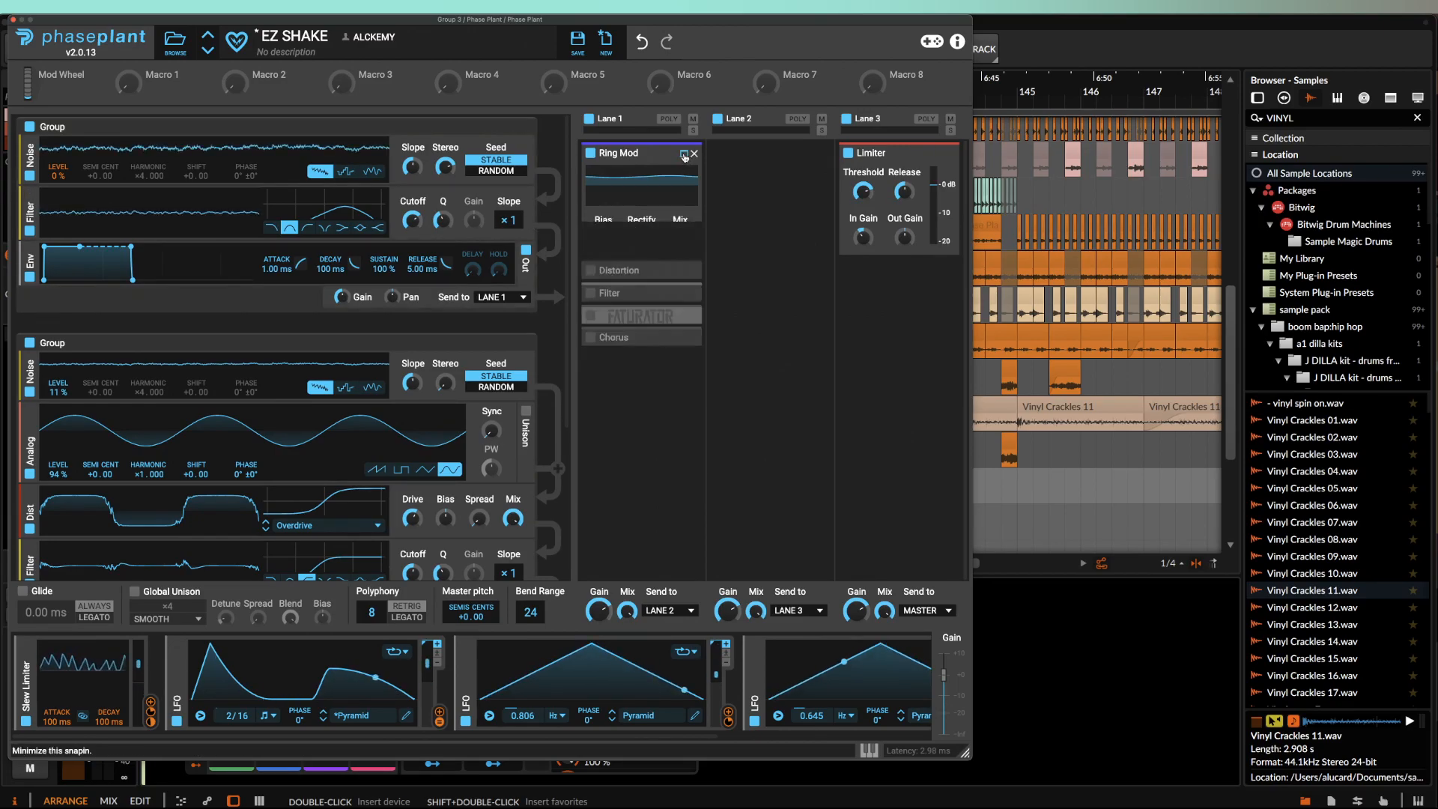
Turn on the Distortion in Lane 1, expand and collapse it, and turn on the Filter with its controls expanded
click(592, 176)
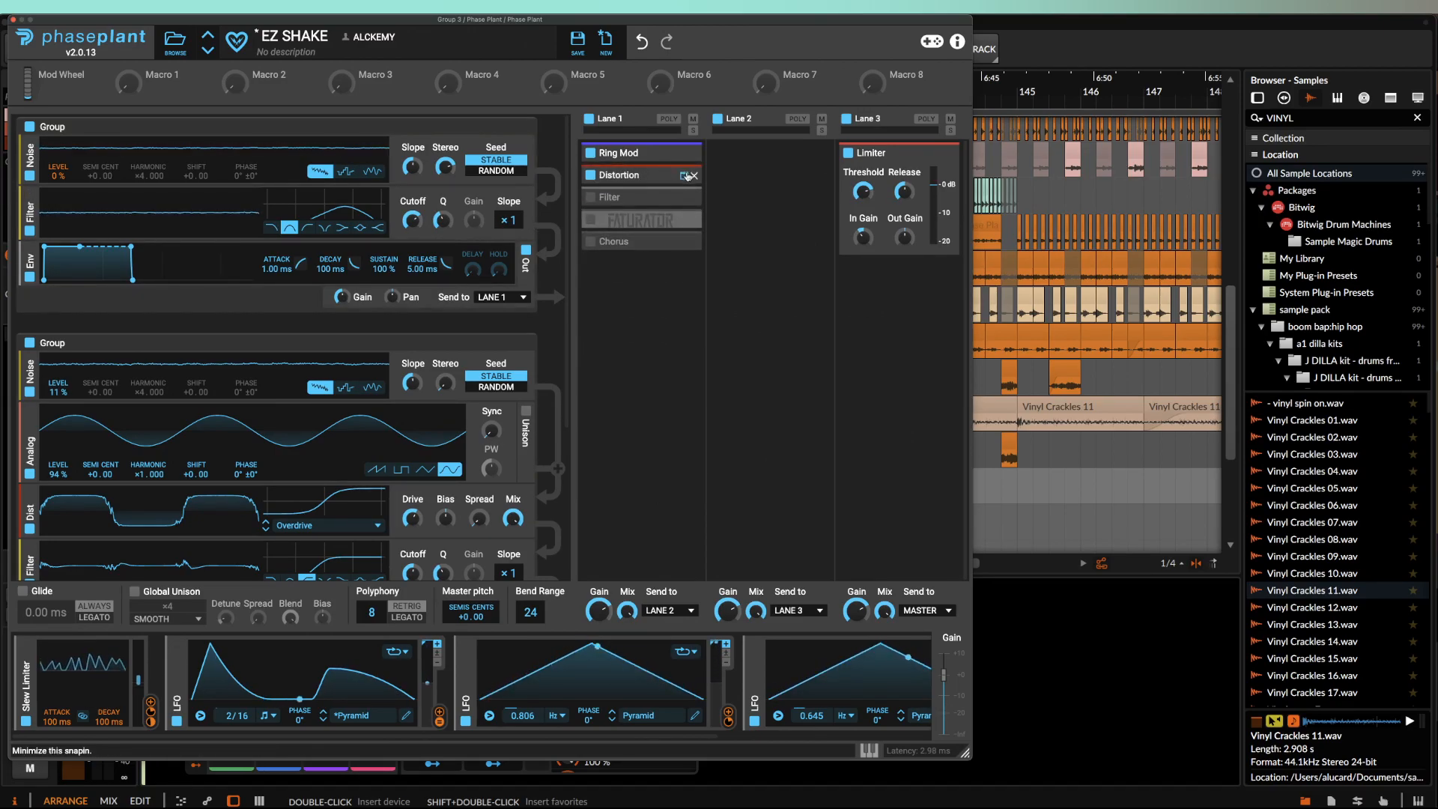
click(629, 175)
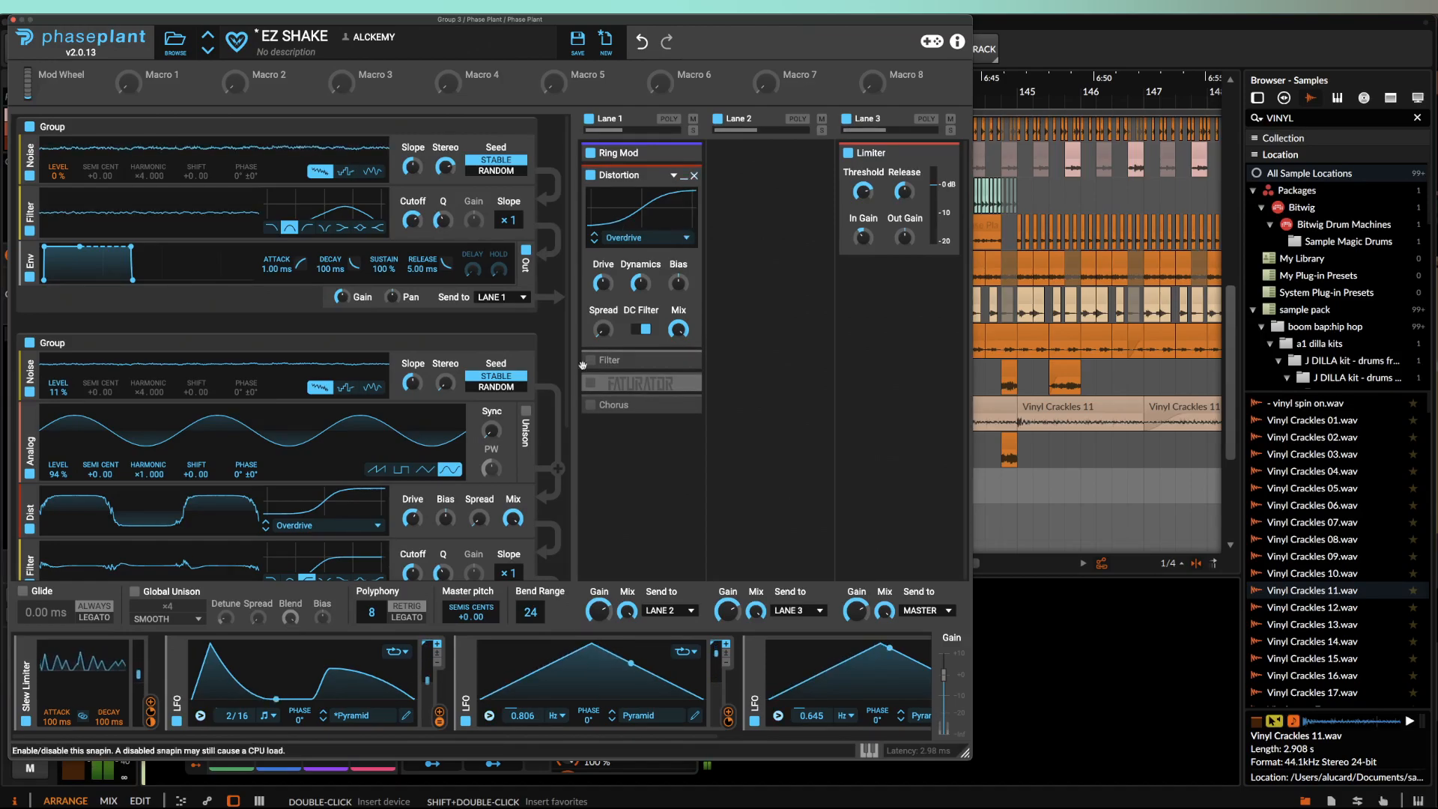
click(683, 178)
click(591, 197)
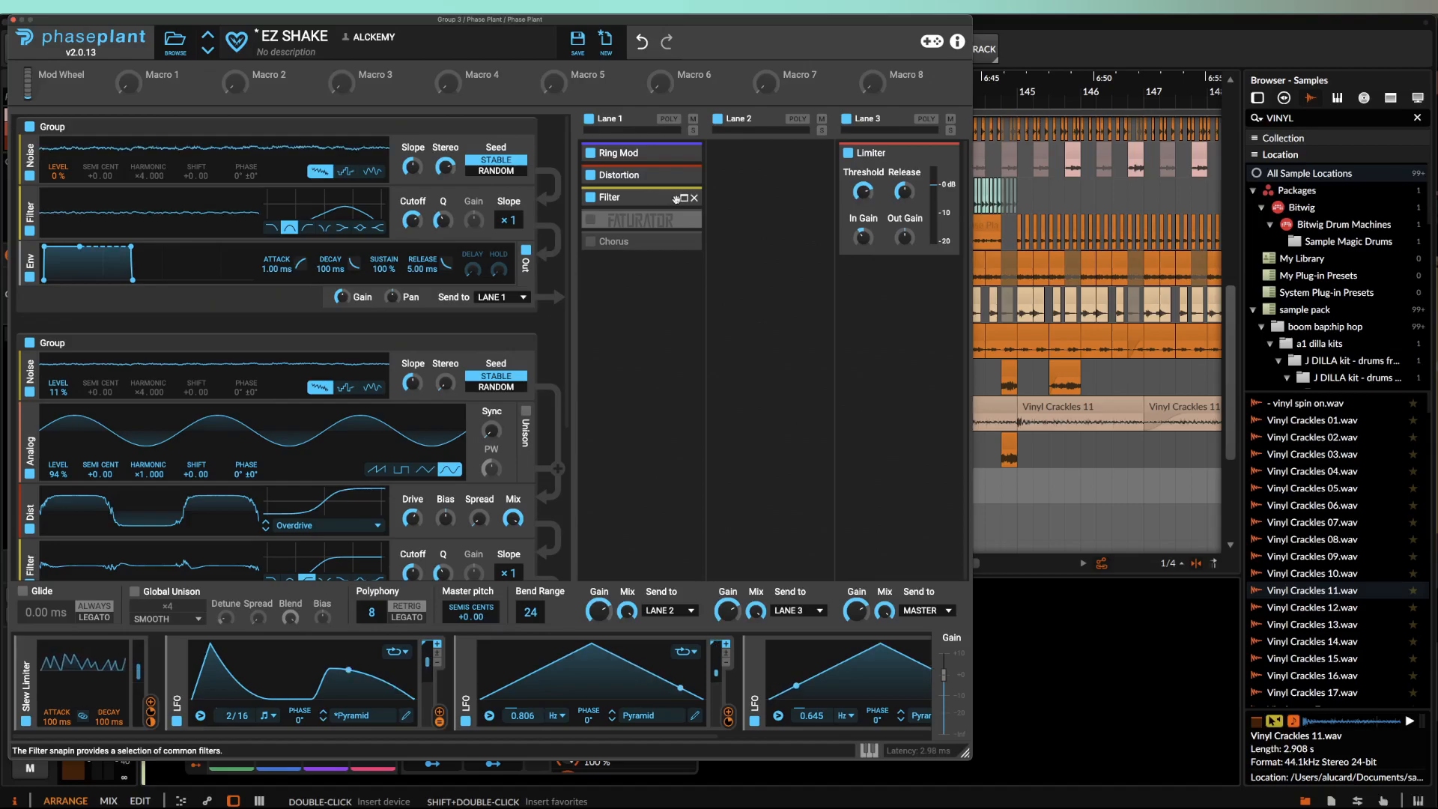
click(676, 199)
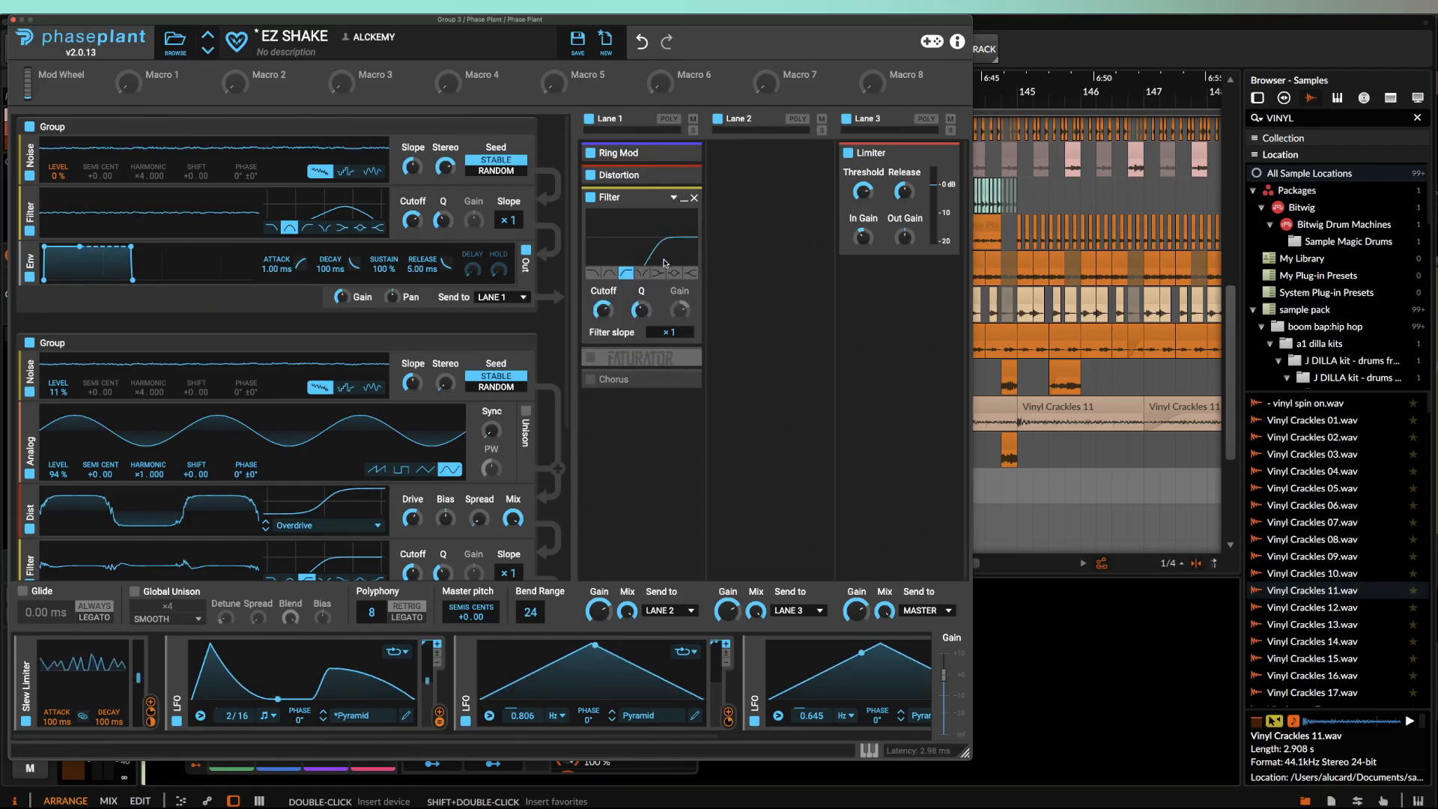
Turn on the Faturator in Lane 1, expand it to view its settings and collapse it again
click(590, 358)
click(674, 356)
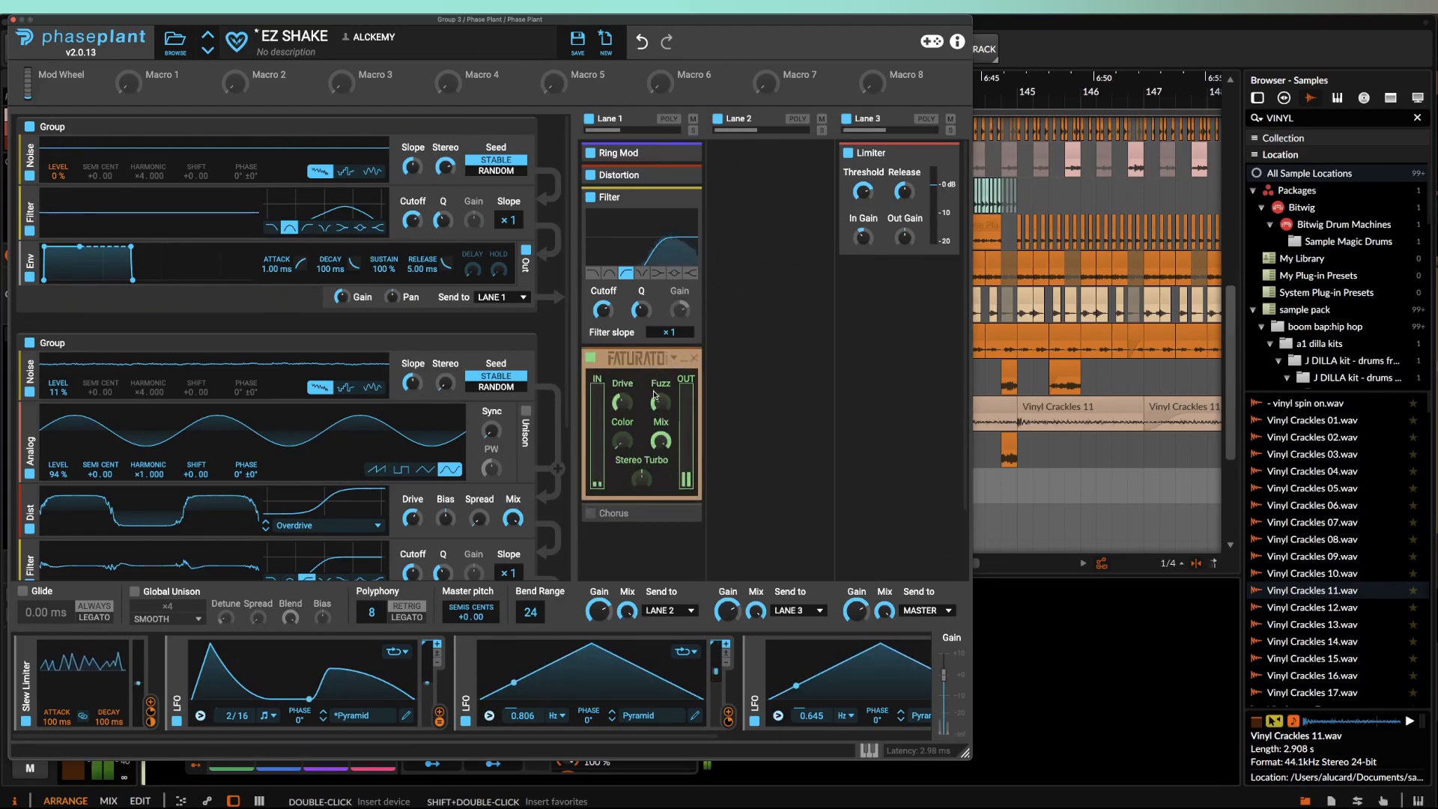
click(681, 364)
Turn on the Chorus in Lane 1, expand it and lower its mix
click(590, 380)
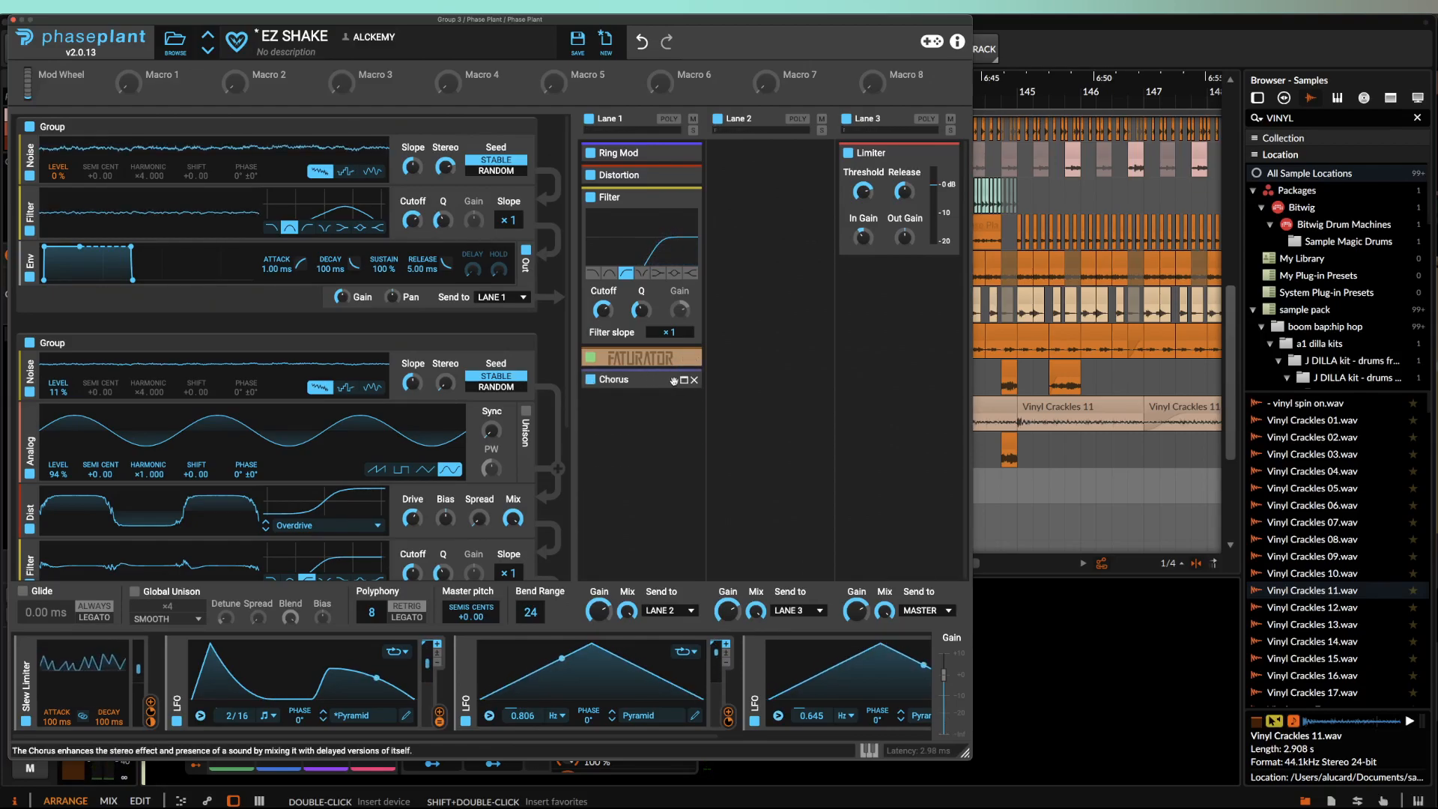
click(660, 381)
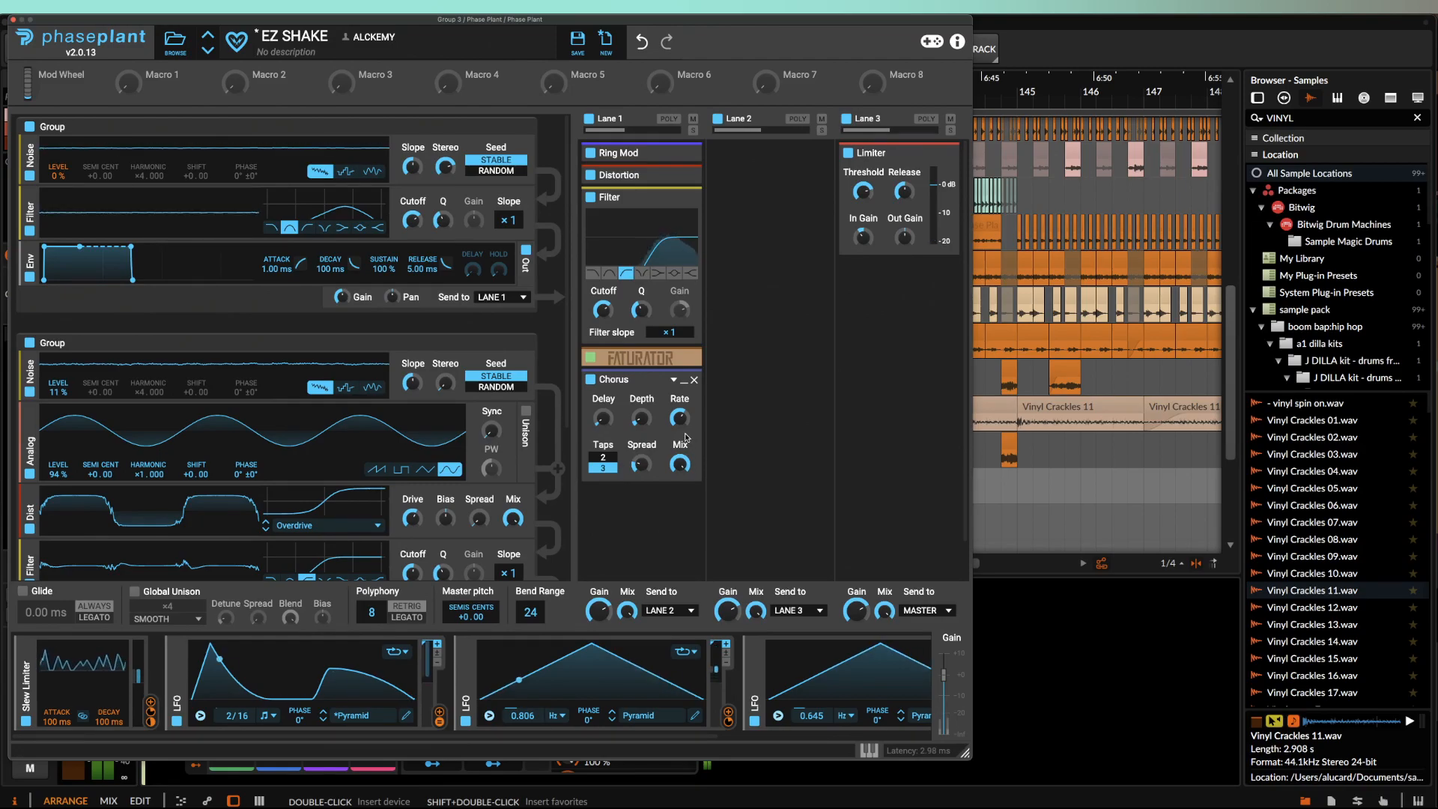
drag(679, 464, 679, 528)
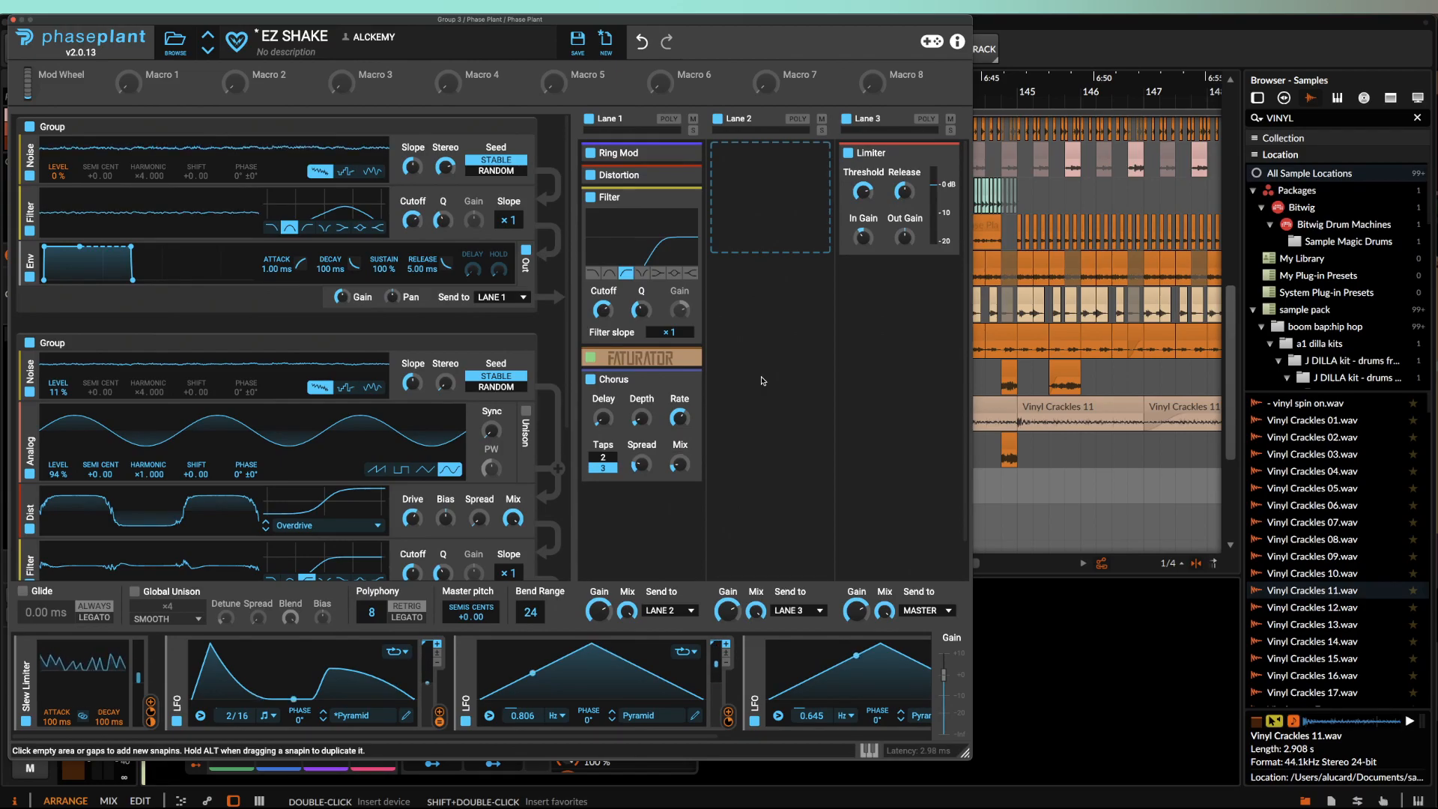
Close the Phase Plant window and play the Bitwig arrangement from the Audio 5 clip at 137.3.1
click(13, 21)
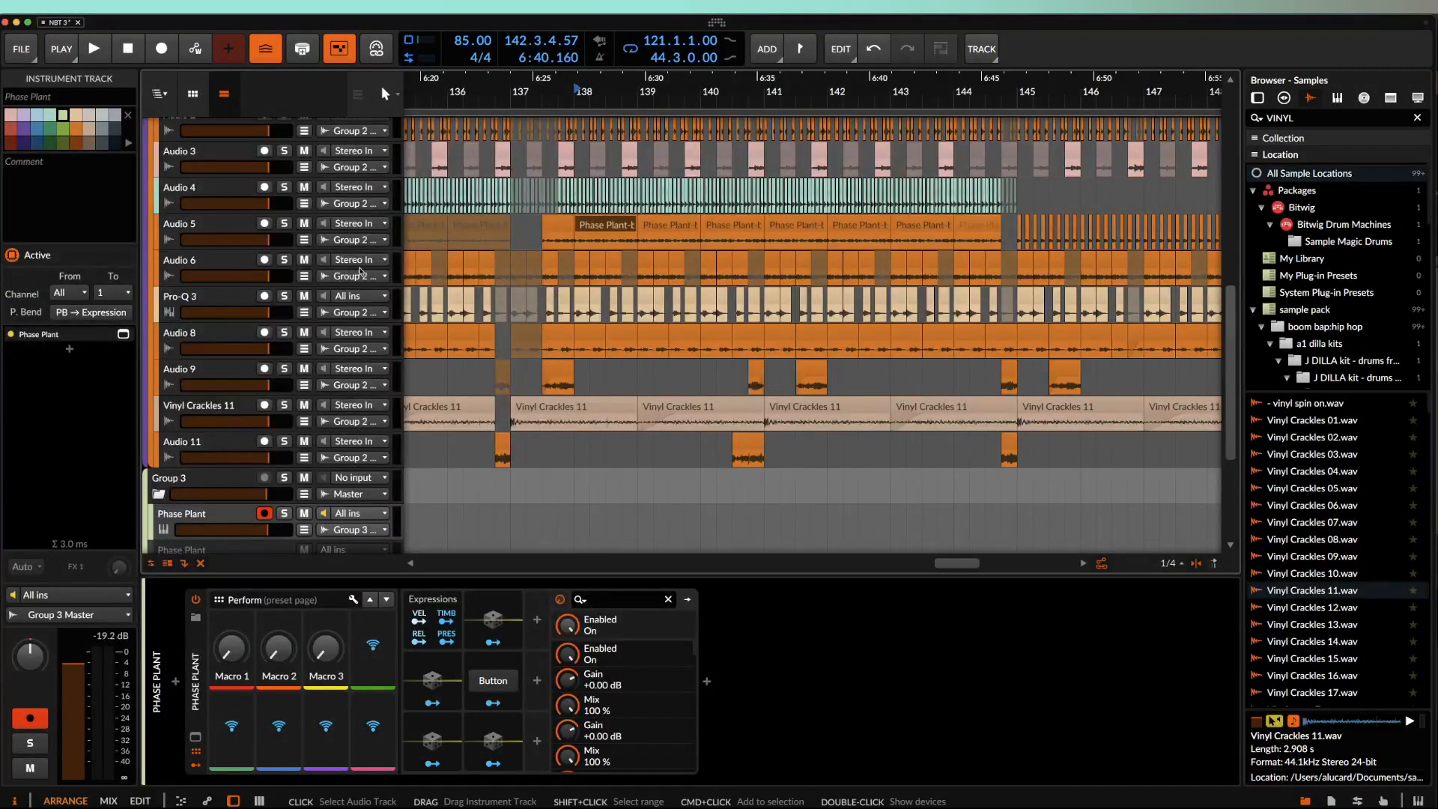
click(560, 226)
key(space)
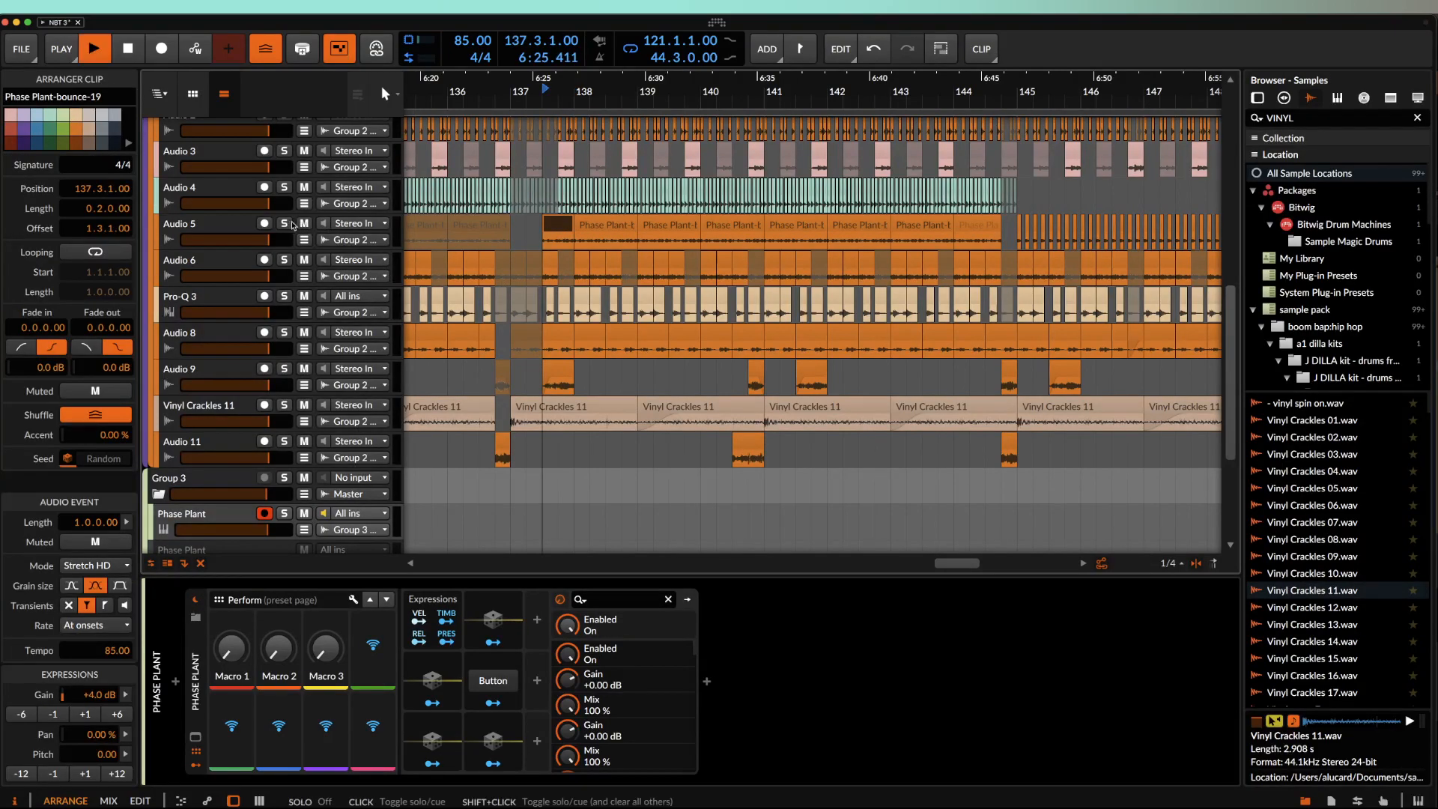
Examine the Group 2 tracks across the bars after 137 during playback, and stop playback
scroll(487, 217, up, 3)
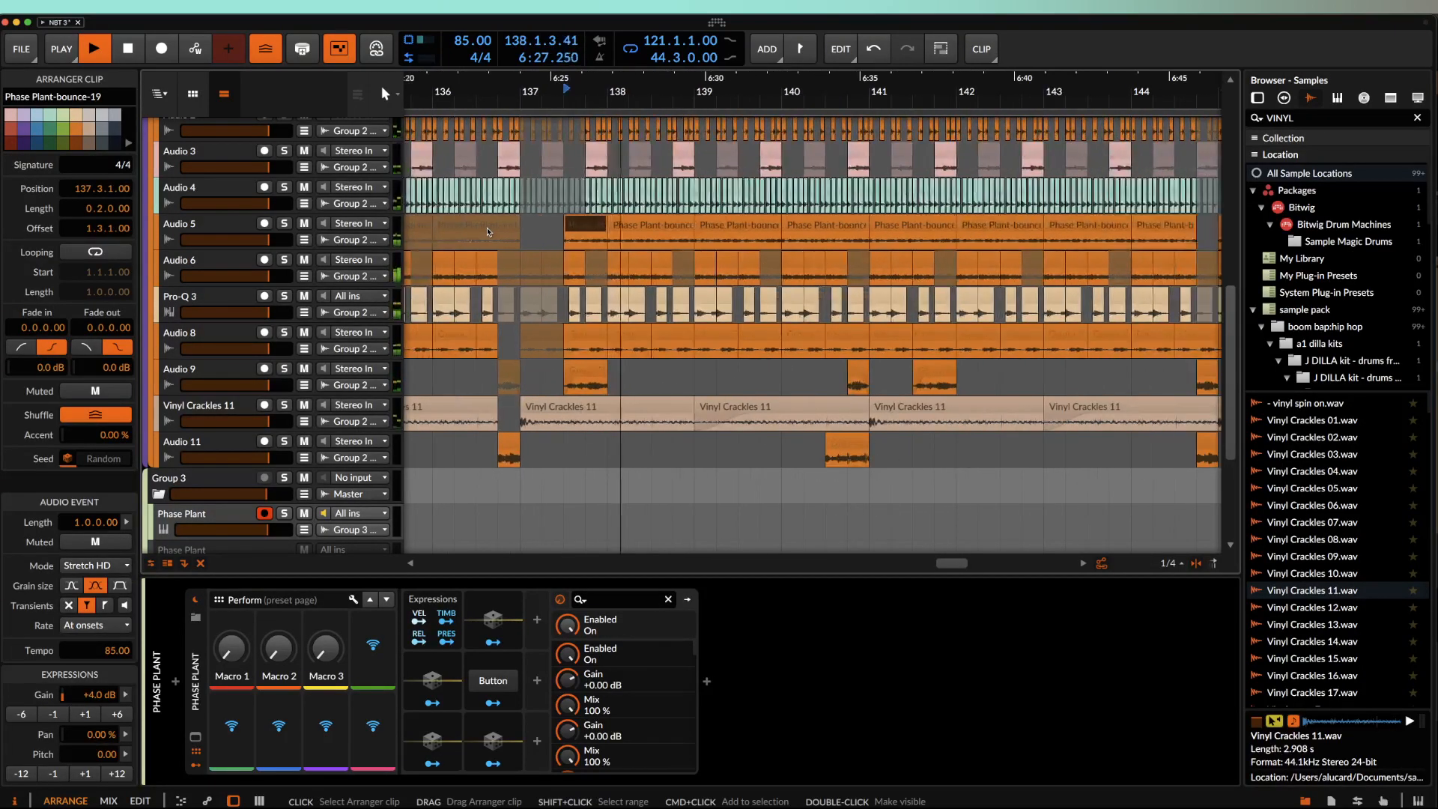
drag(274, 243, 271, 243)
scroll(536, 233, down, 5)
scroll(539, 234, up, 2)
scroll(543, 235, right, 4)
scroll(543, 234, right, 4)
scroll(543, 234, up, 3)
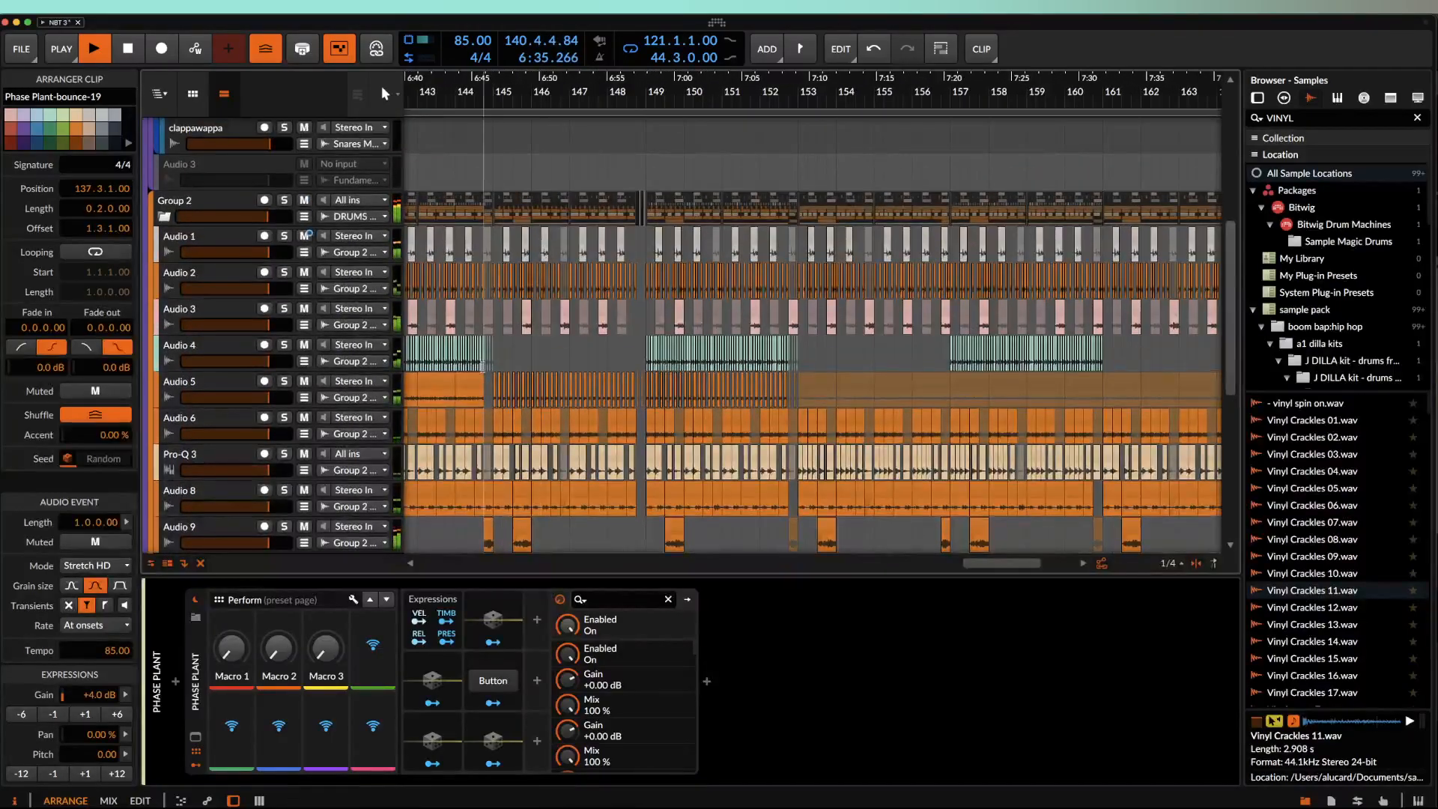
scroll(483, 367, up, 5)
scroll(483, 367, up, 2)
key(space)
Mark the time range from 144.1.1 to 144.3.3 on the Phase Plant shaker clip in Audio 5
scroll(483, 369, down, 2)
scroll(483, 370, left, 4)
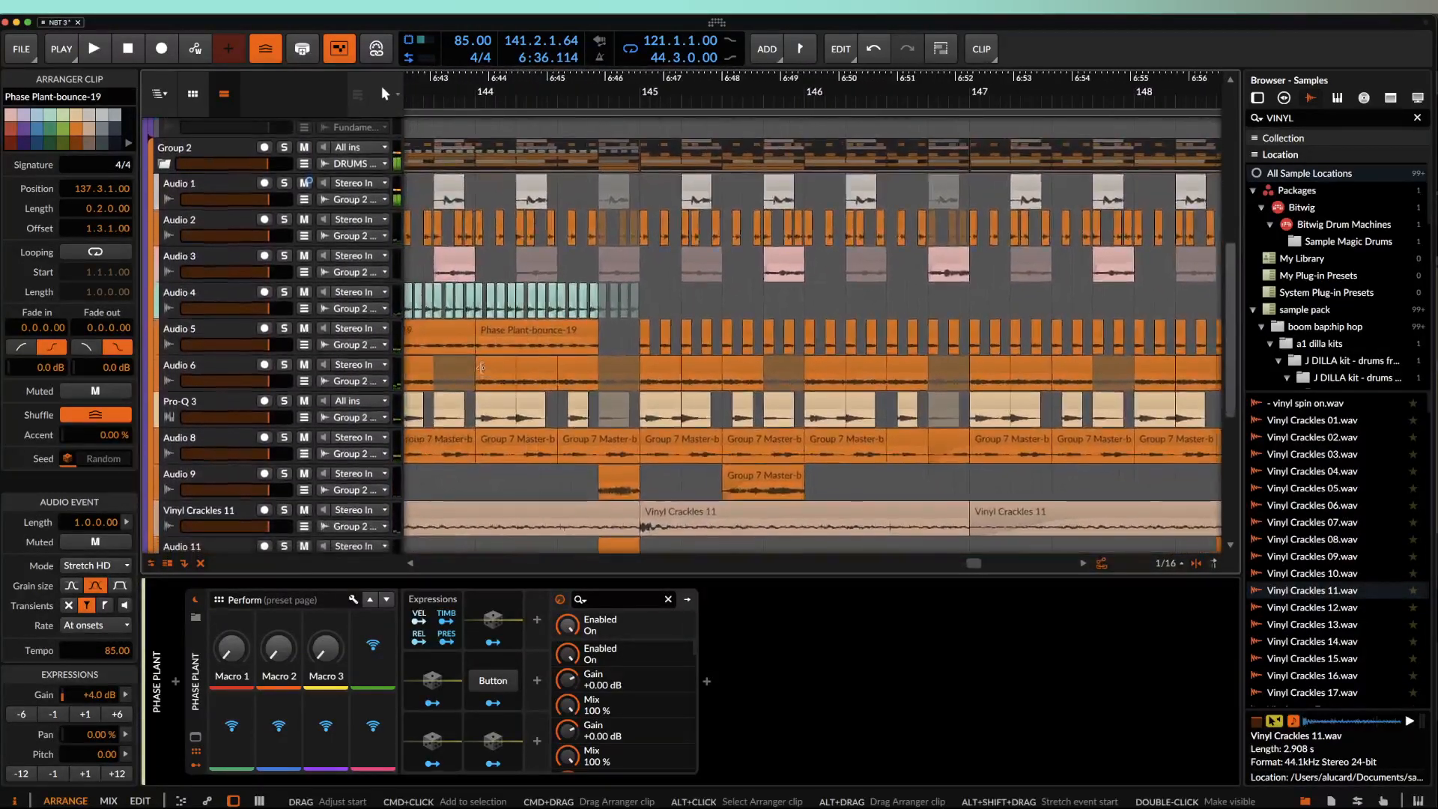
scroll(482, 373, up, 1)
scroll(481, 373, up, 4)
click(563, 379)
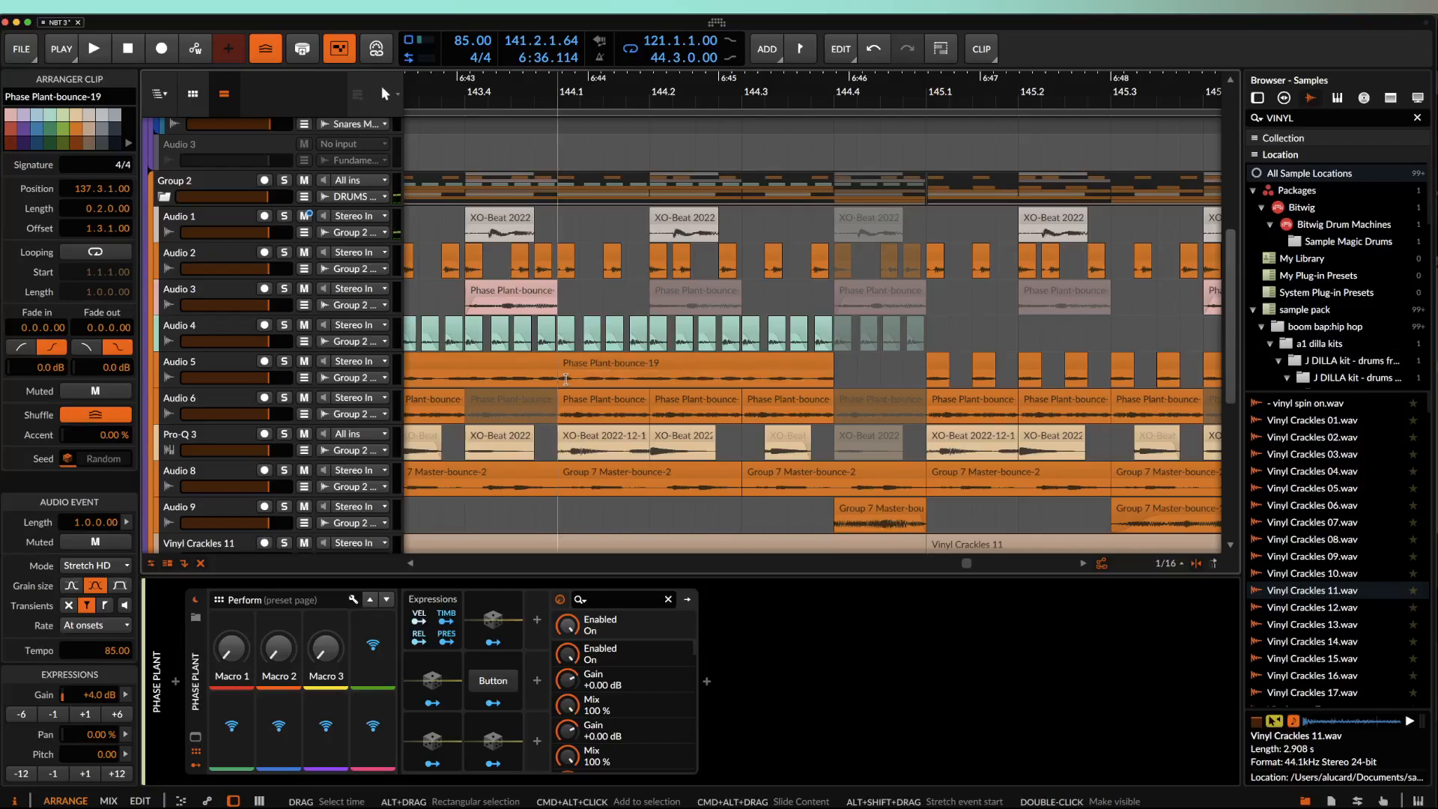
drag(565, 378, 787, 378)
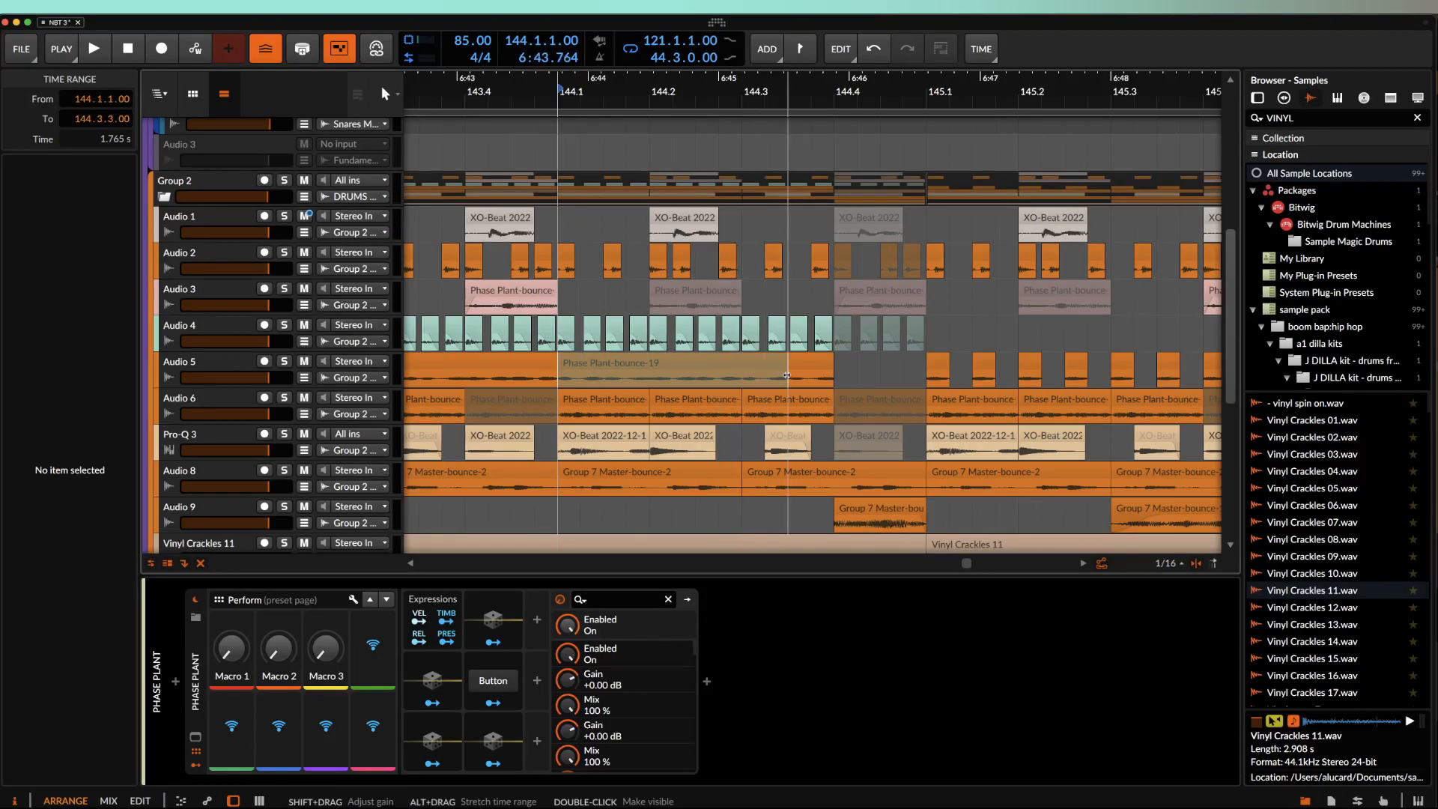
Select the first chopped shaker clip at 145.1.1 in Audio 5 and solo that track
scroll(865, 373, right, 2)
click(835, 359)
scroll(835, 362, right, 6)
scroll(832, 365, up, 1)
scroll(833, 367, down, 1)
key(s)
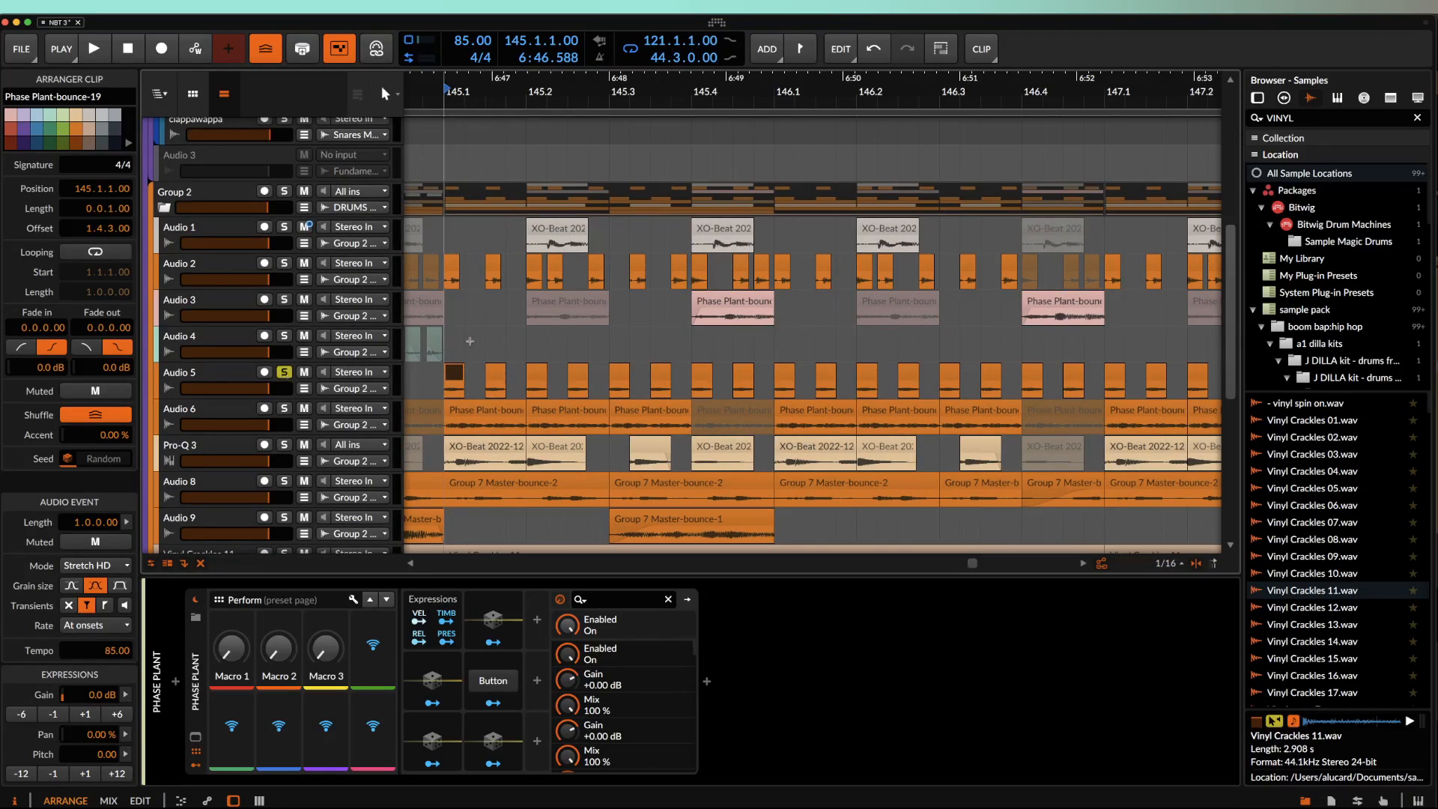
Play the full mix from 145.1.1 with Audio 5 unsoloed and examine the Group 2 clips up to bar 149 and beyond
click(459, 334)
scroll(449, 344, down, 5)
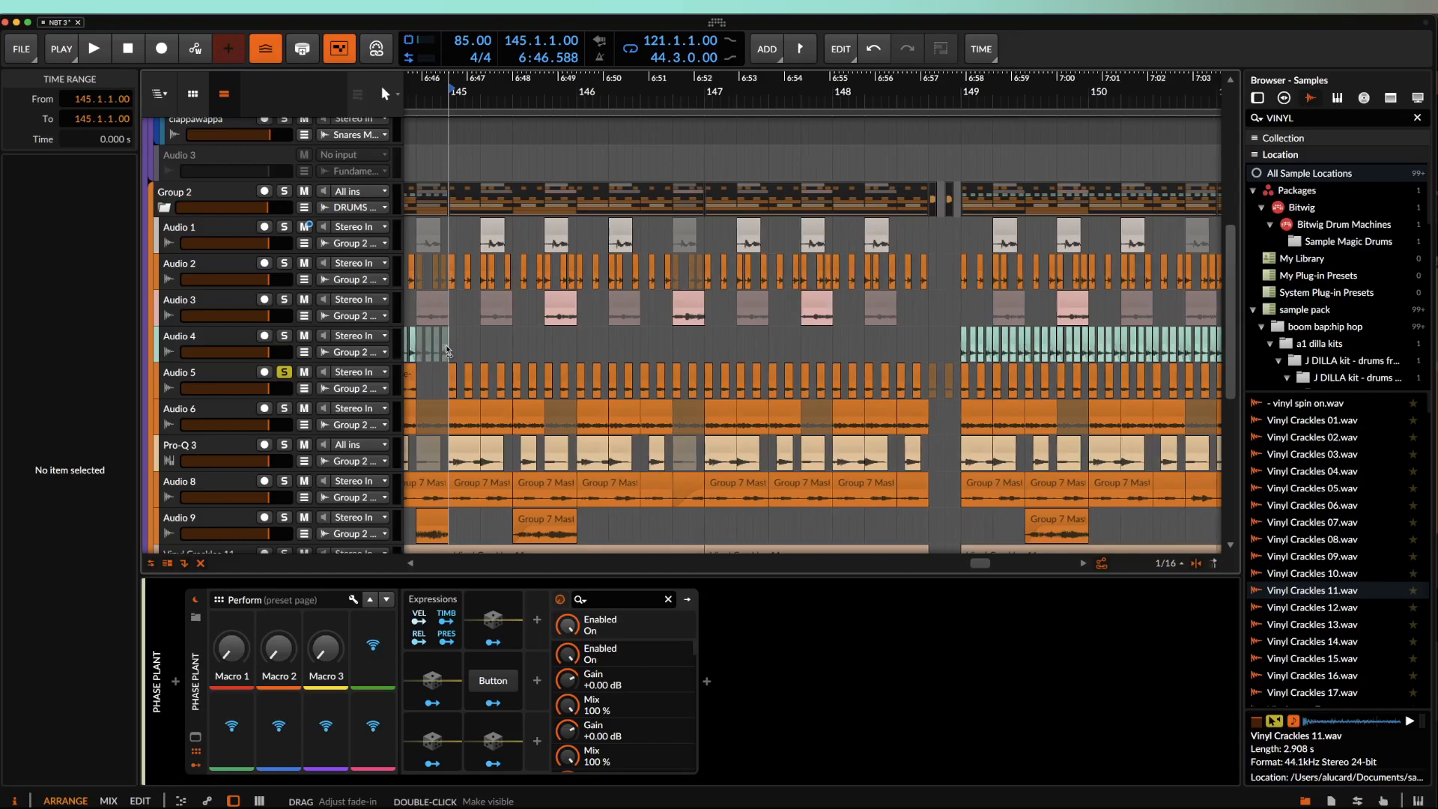
key(space)
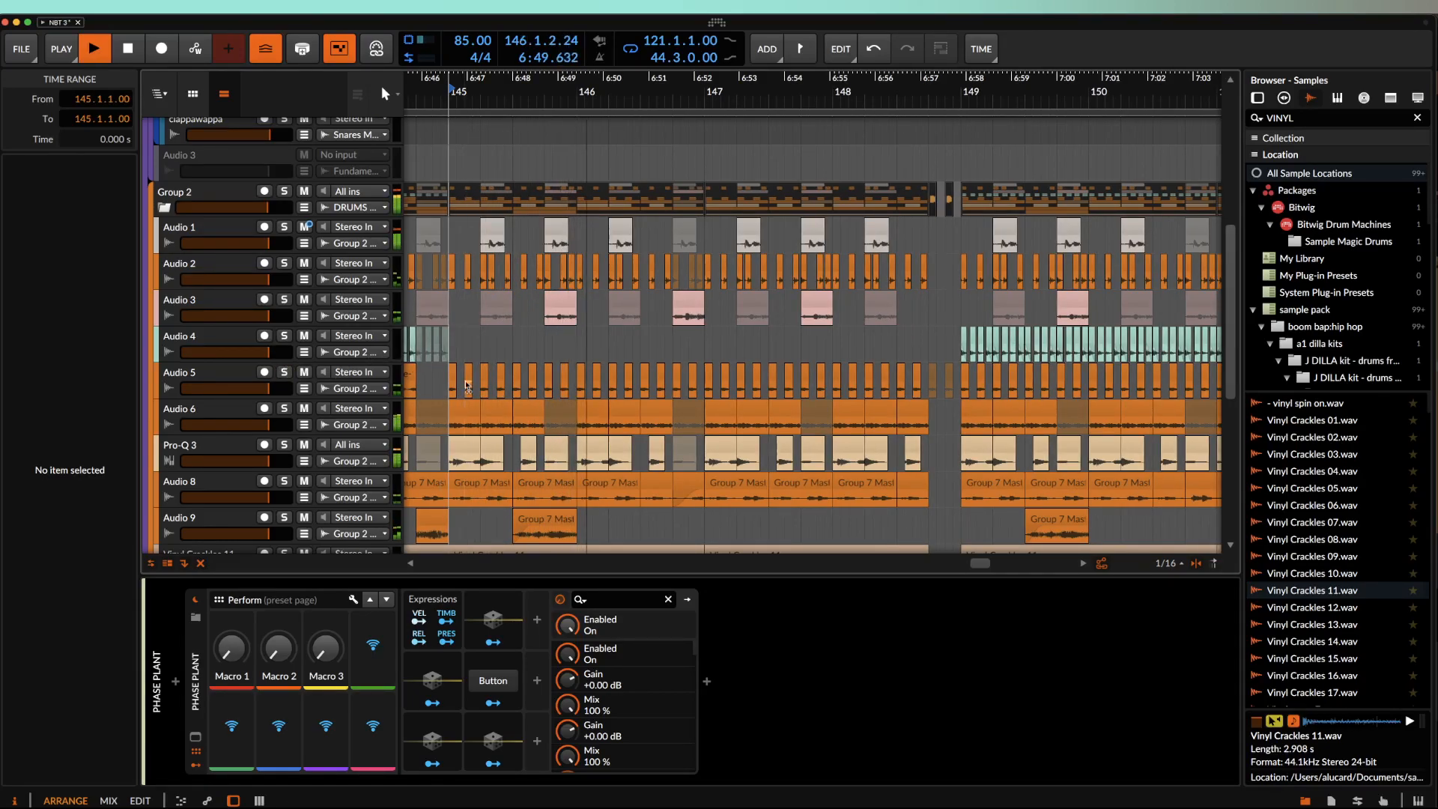
scroll(454, 353, up, 1)
scroll(454, 354, down, 2)
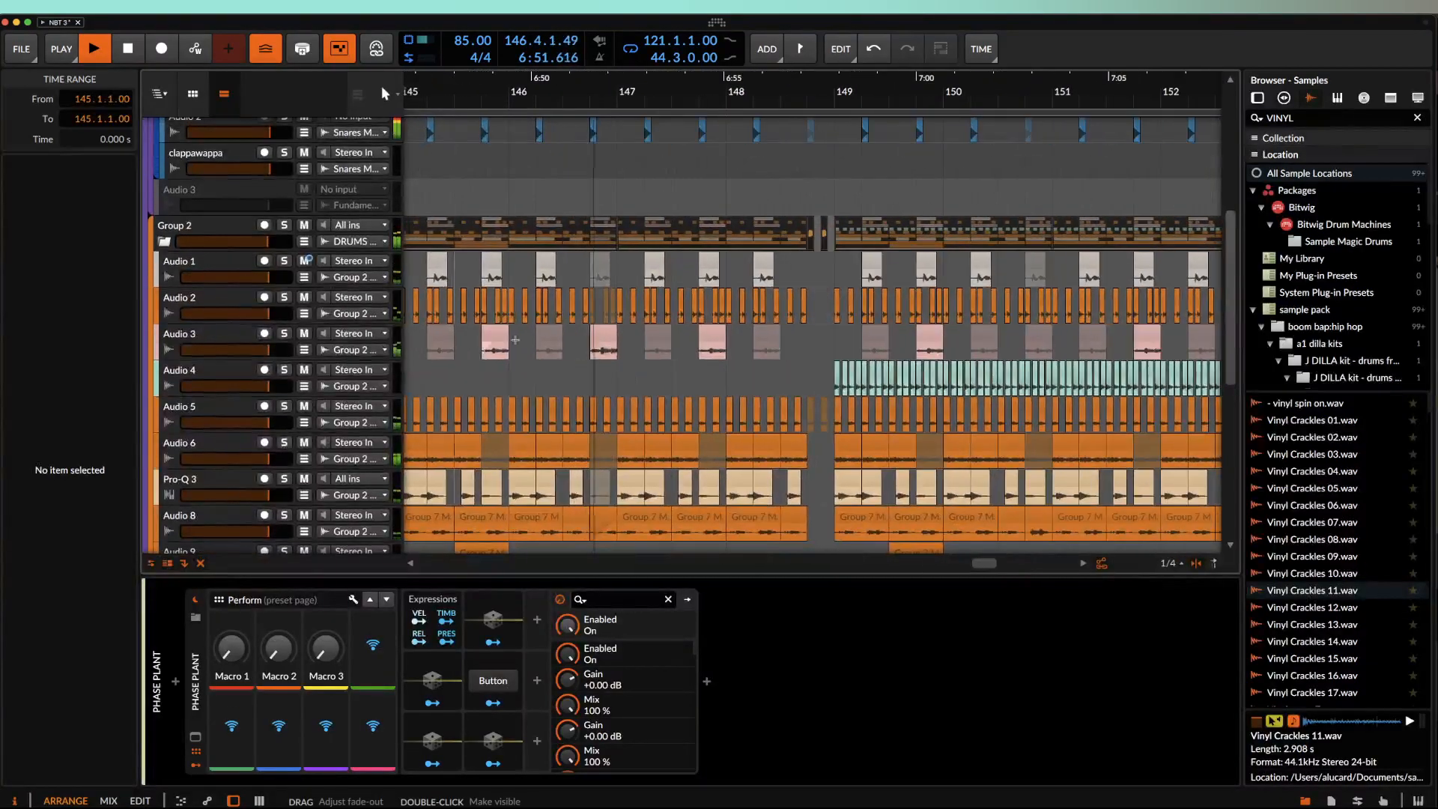
scroll(727, 351, down, 2)
scroll(722, 351, down, 2)
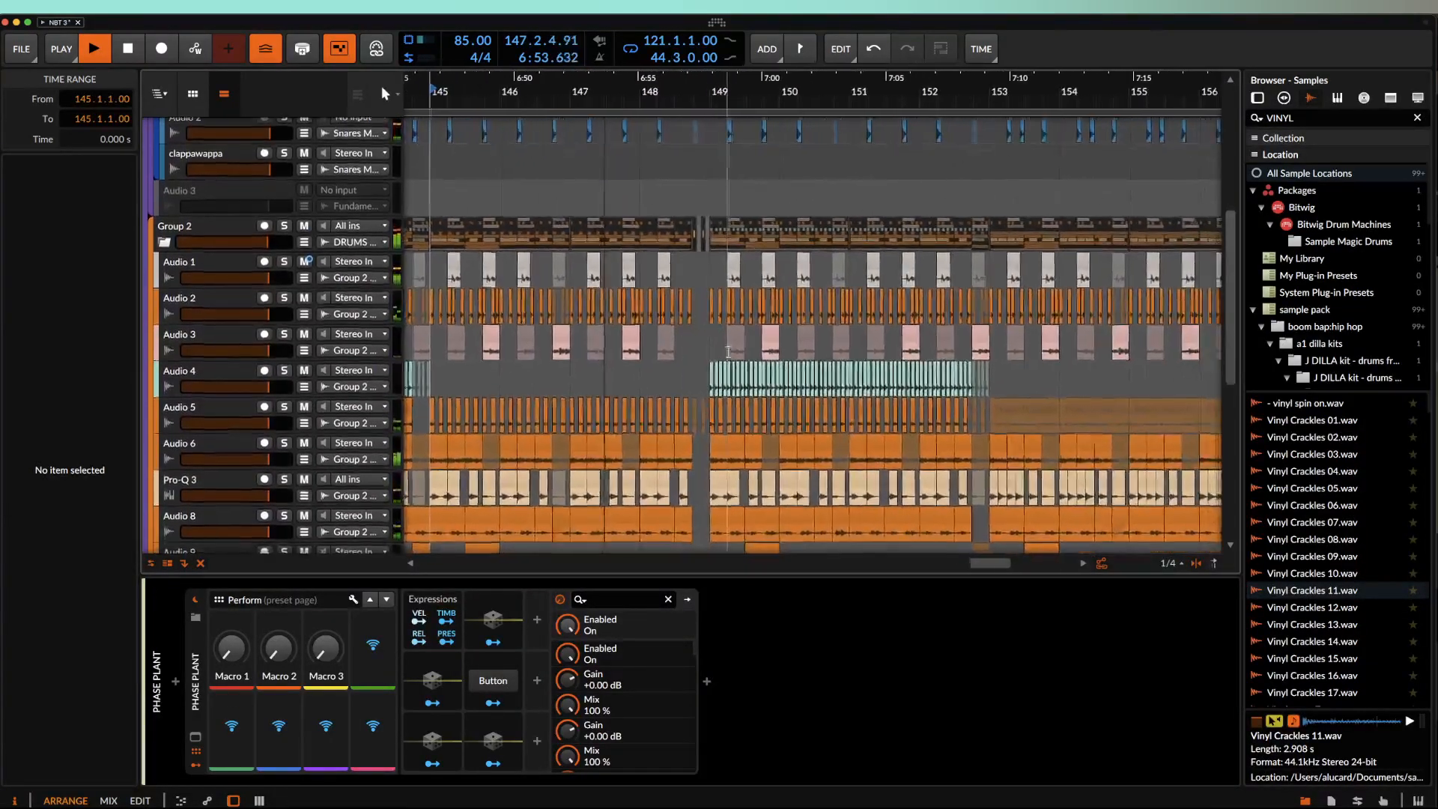
scroll(719, 351, up, 3)
scroll(673, 335, up, 1)
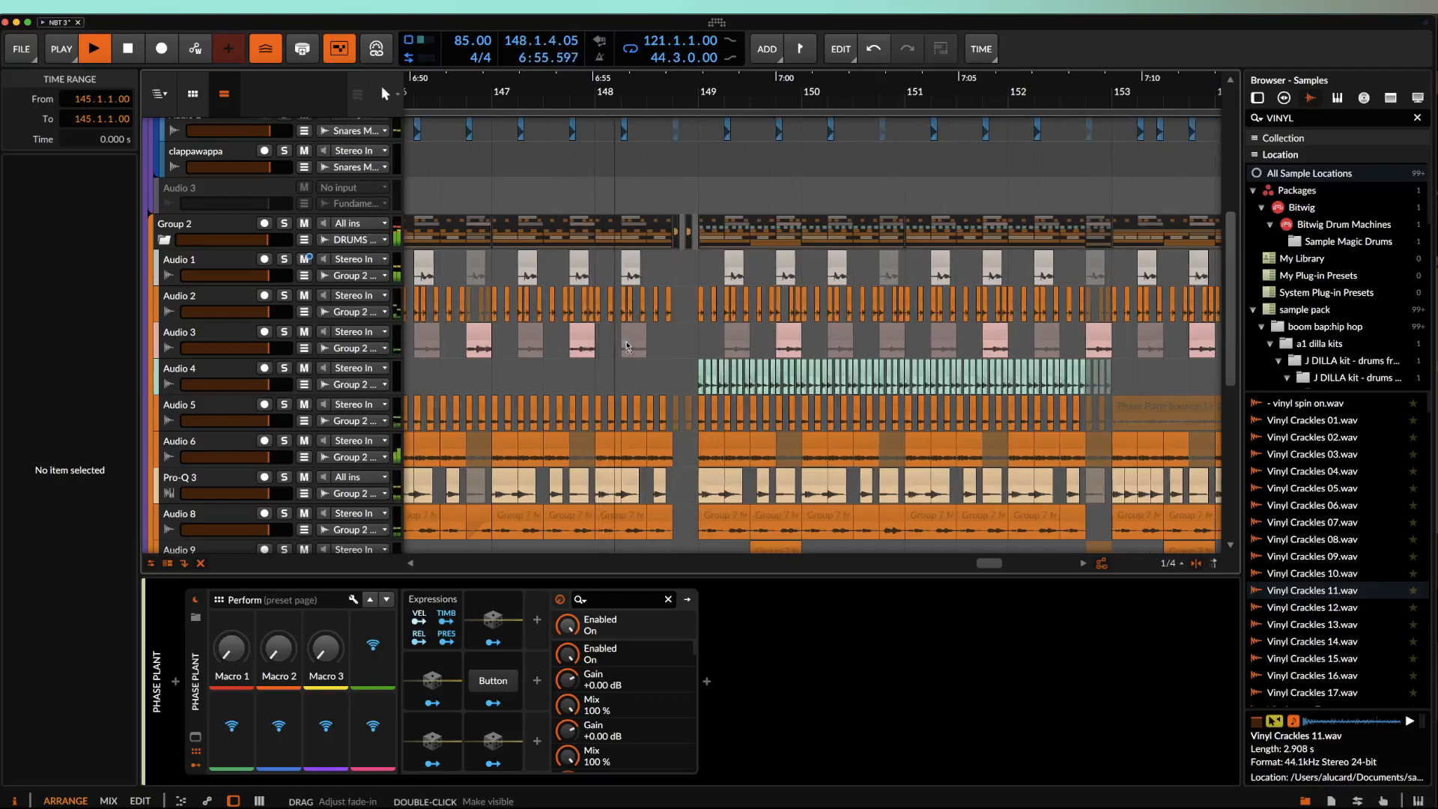
scroll(644, 339, up, 1)
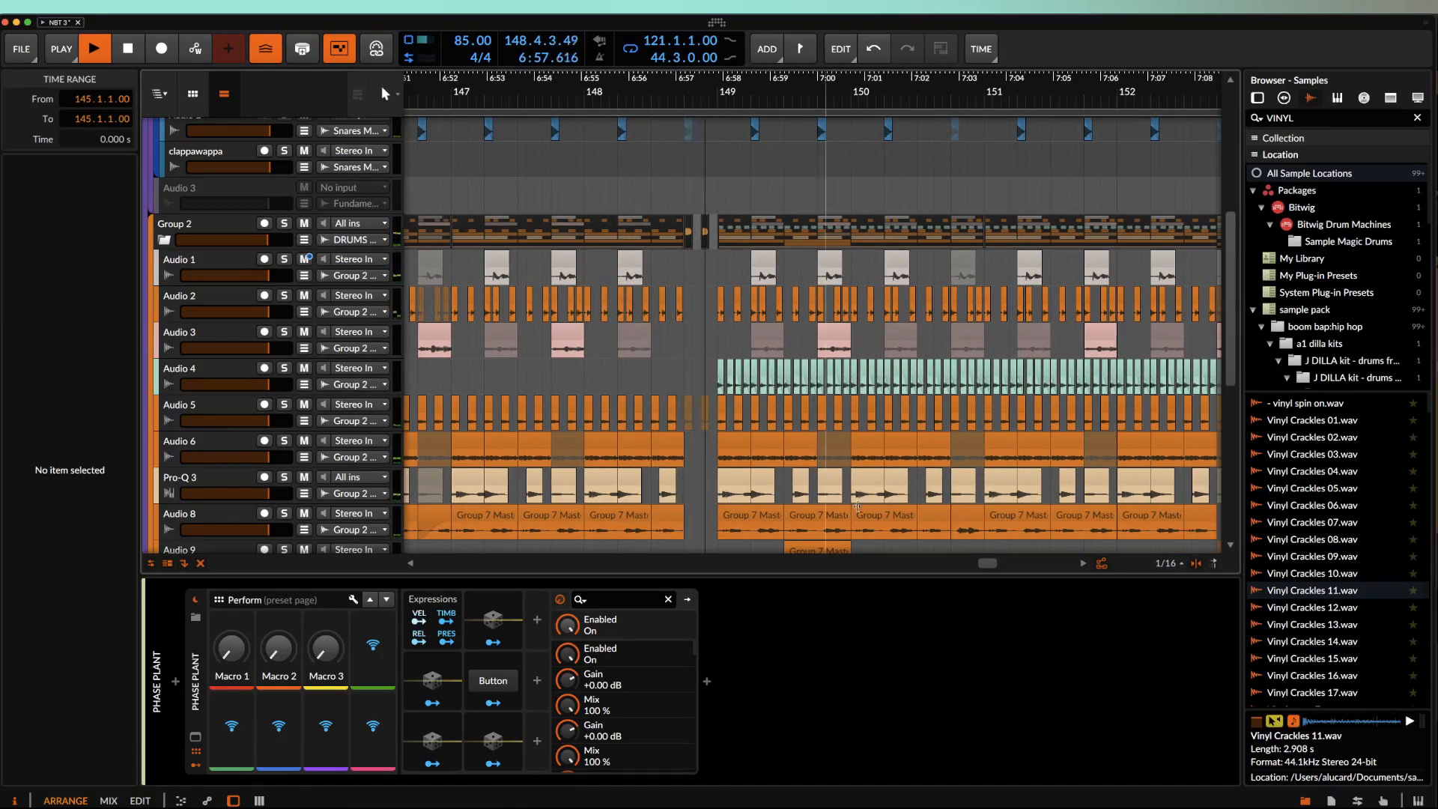
Move the play start to 149.1.1, view the section from there and stop playback
click(719, 345)
scroll(719, 345, down, 1)
scroll(719, 345, down, 2)
scroll(718, 345, right, 3)
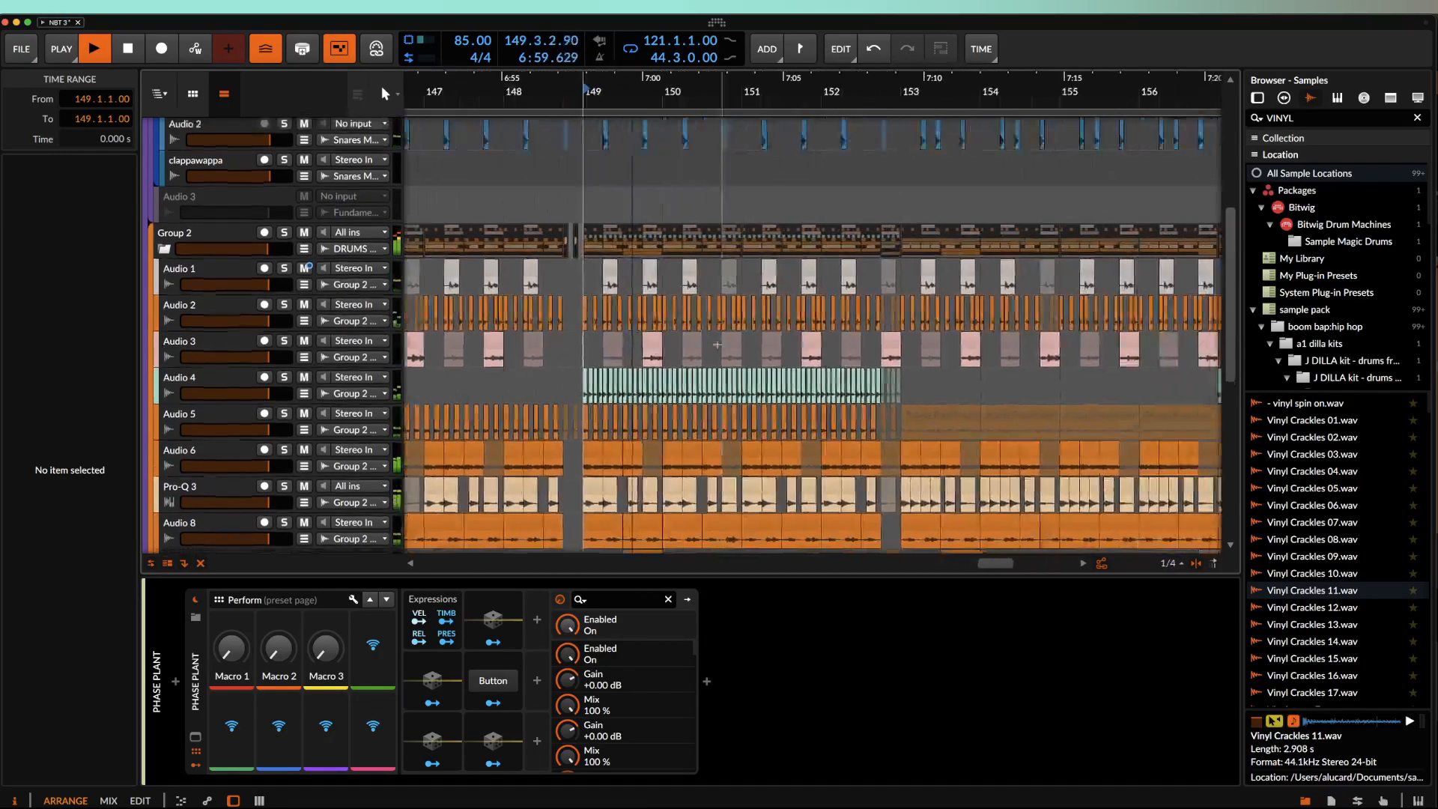
key(space)
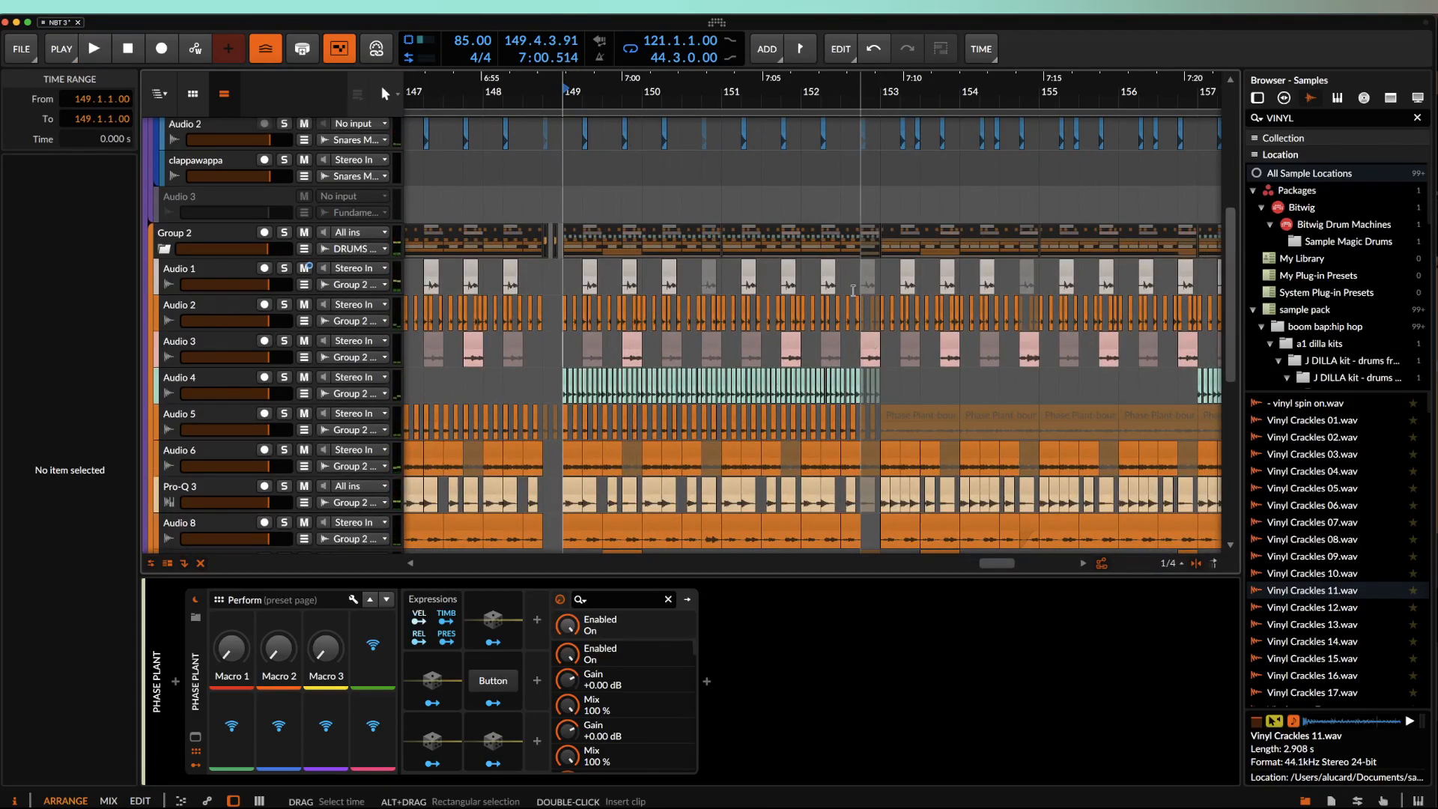
Move the play start to 152.1.1 and play the arrangement from there
scroll(850, 288, up, 2)
click(850, 289)
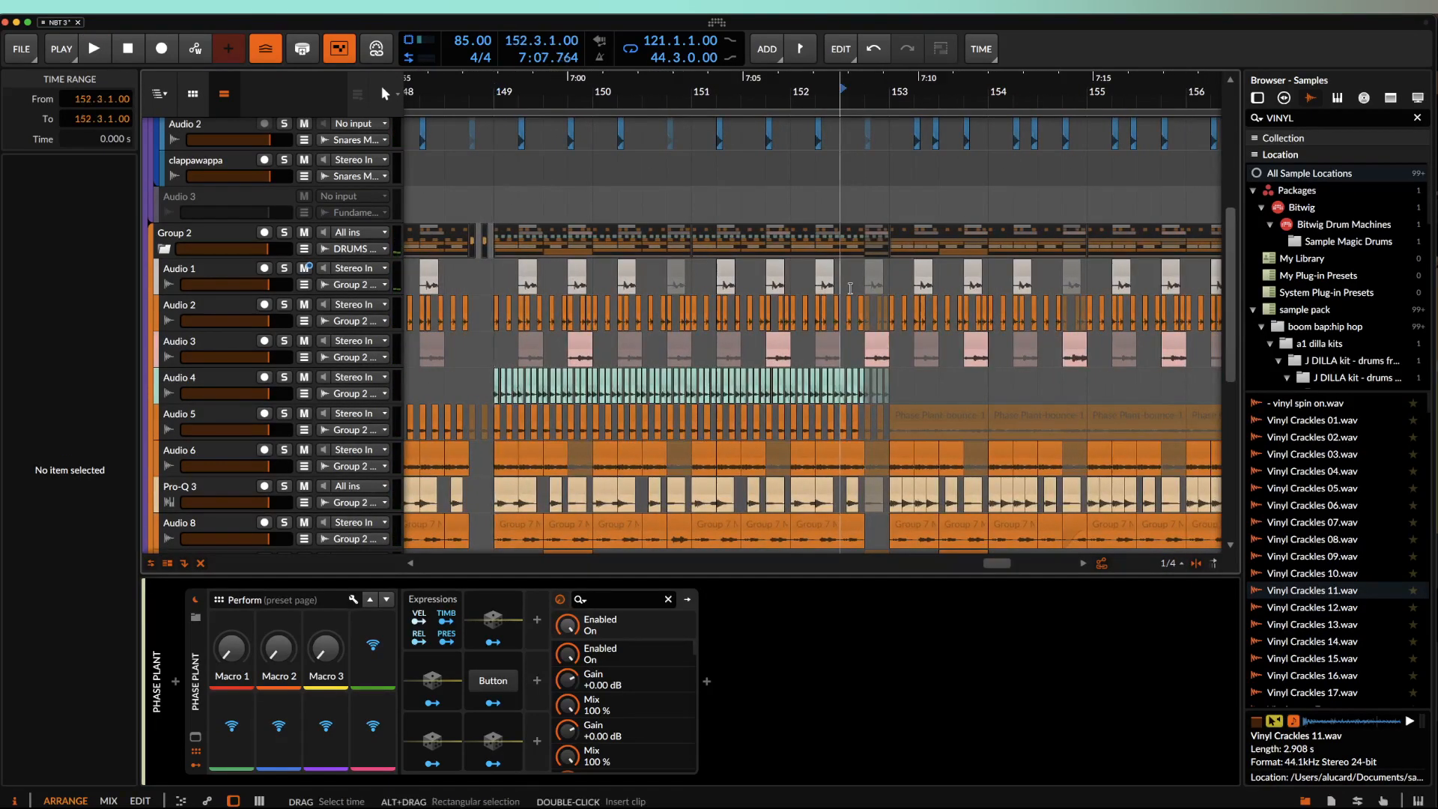
scroll(850, 288, up, 2)
scroll(849, 288, right, 1)
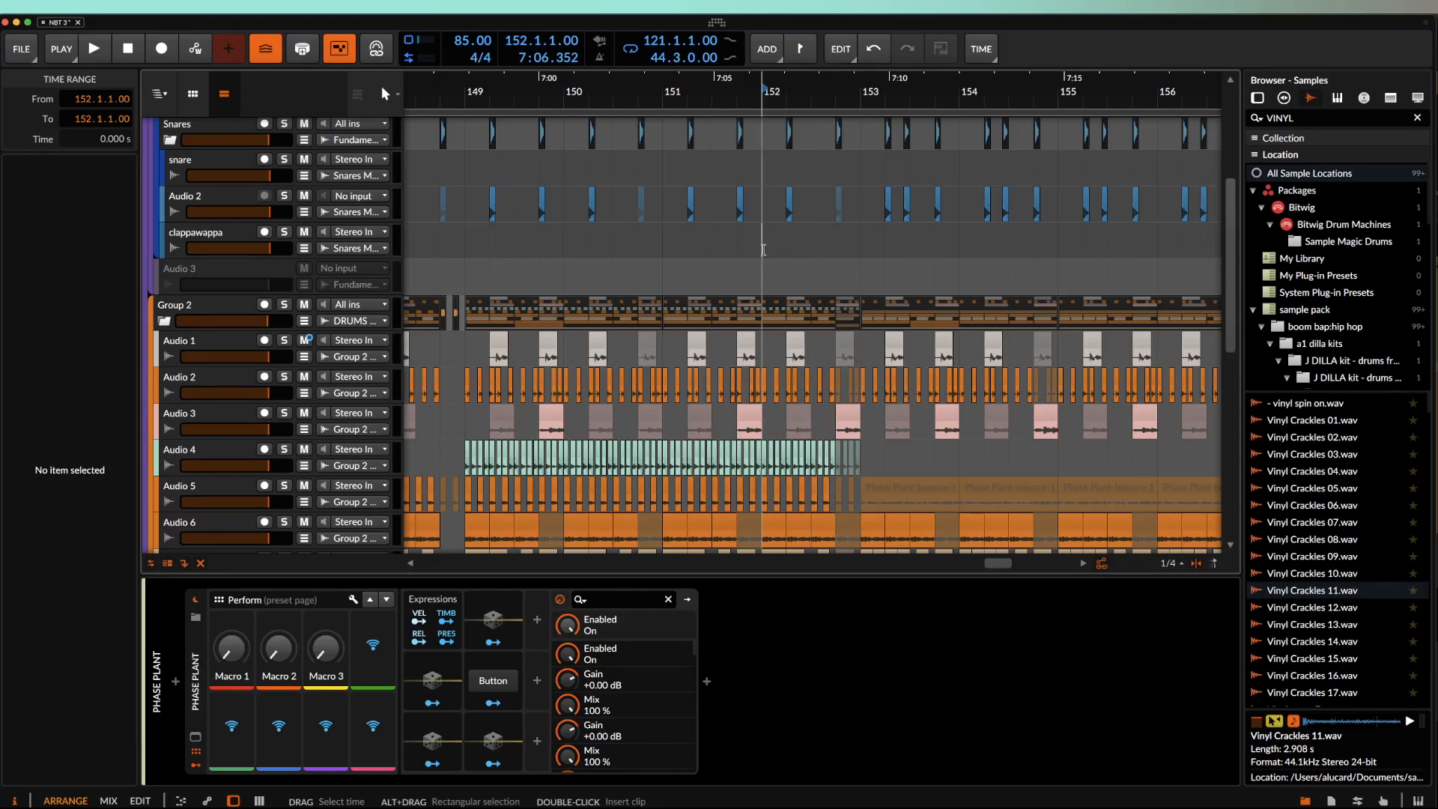
key(space)
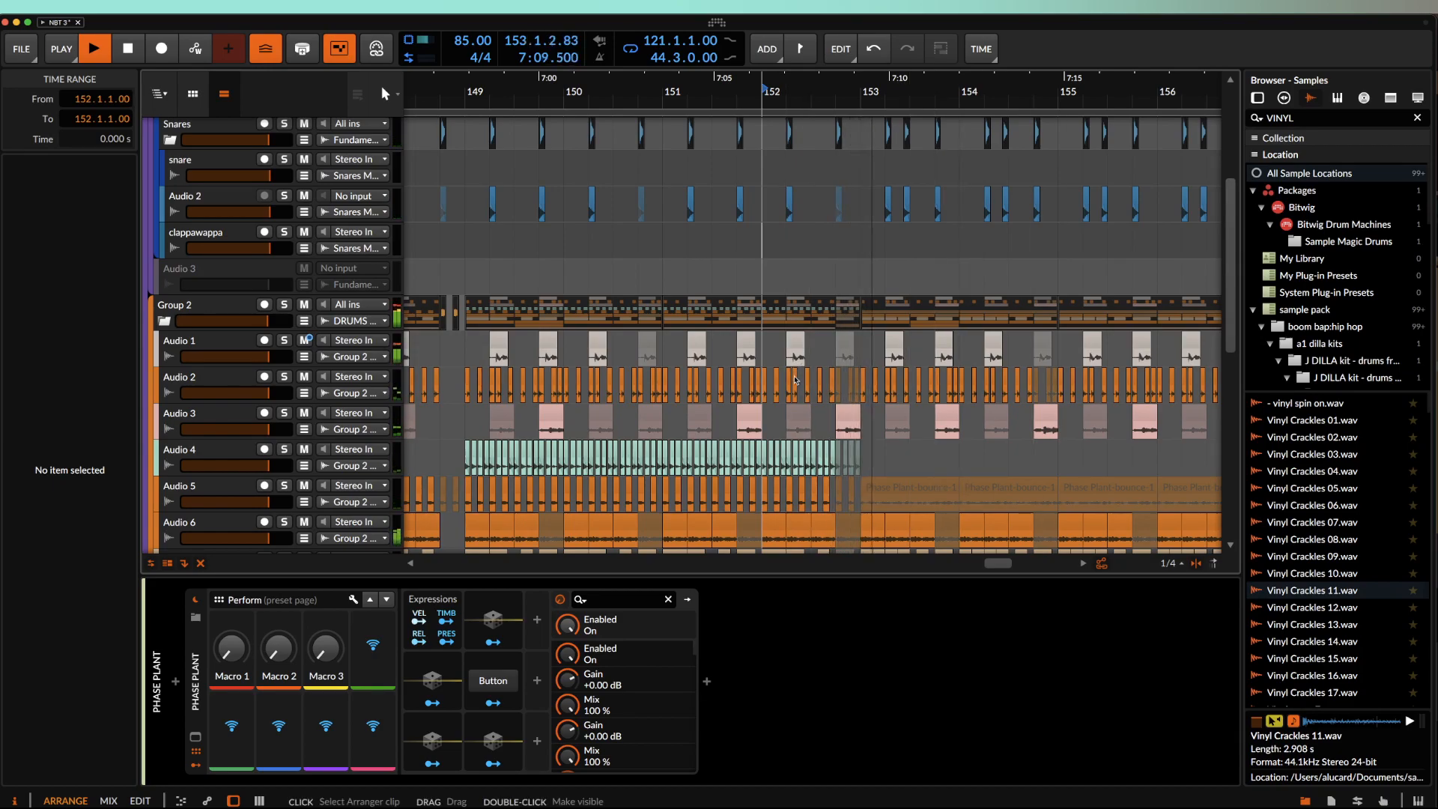
Examine the snare, kick and Group 2 tracks from bar 152 onward during playback, and stop playback
scroll(795, 380, right, 2)
scroll(795, 381, up, 4)
scroll(795, 381, right, 3)
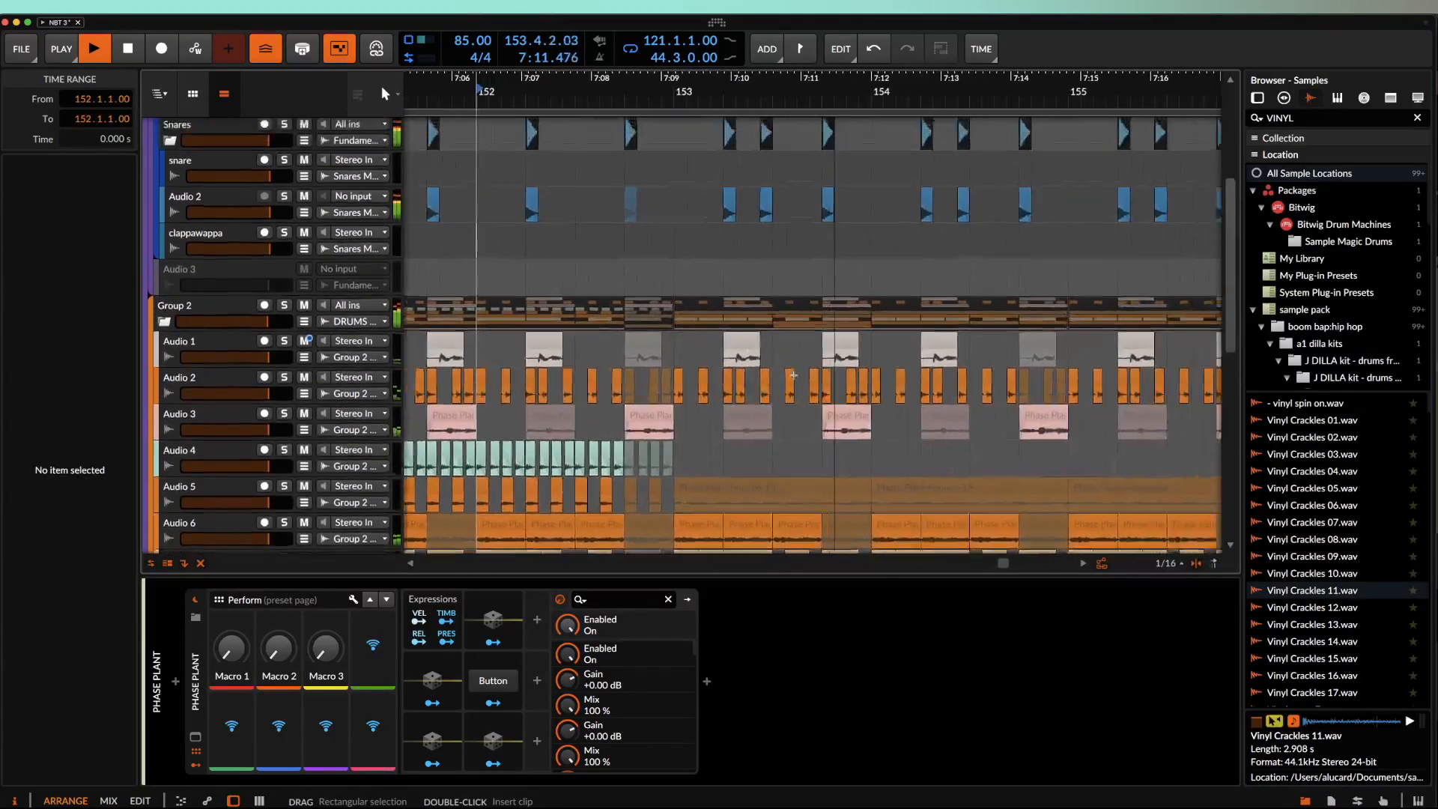
scroll(795, 380, down, 5)
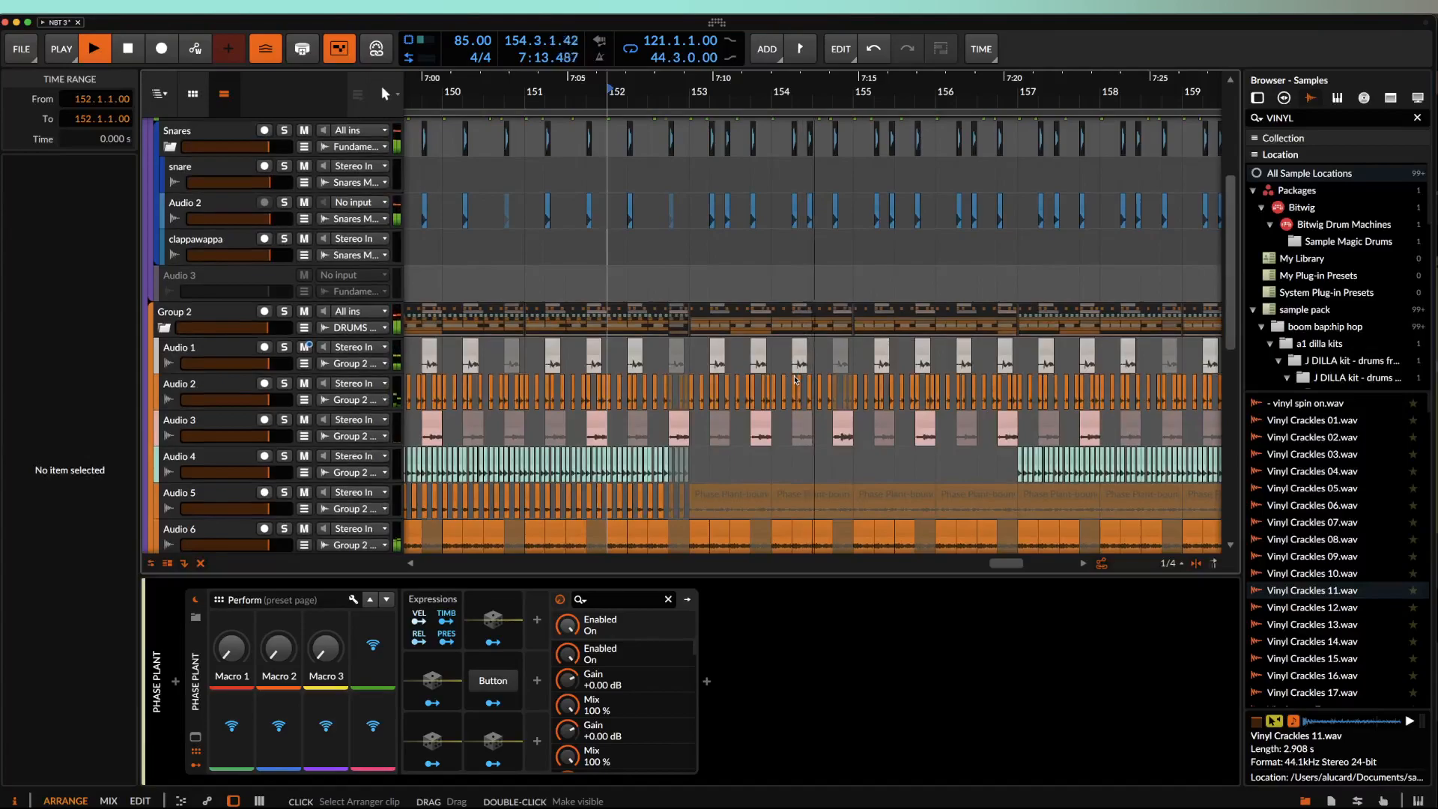
scroll(796, 380, right, 2)
scroll(793, 375, down, 2)
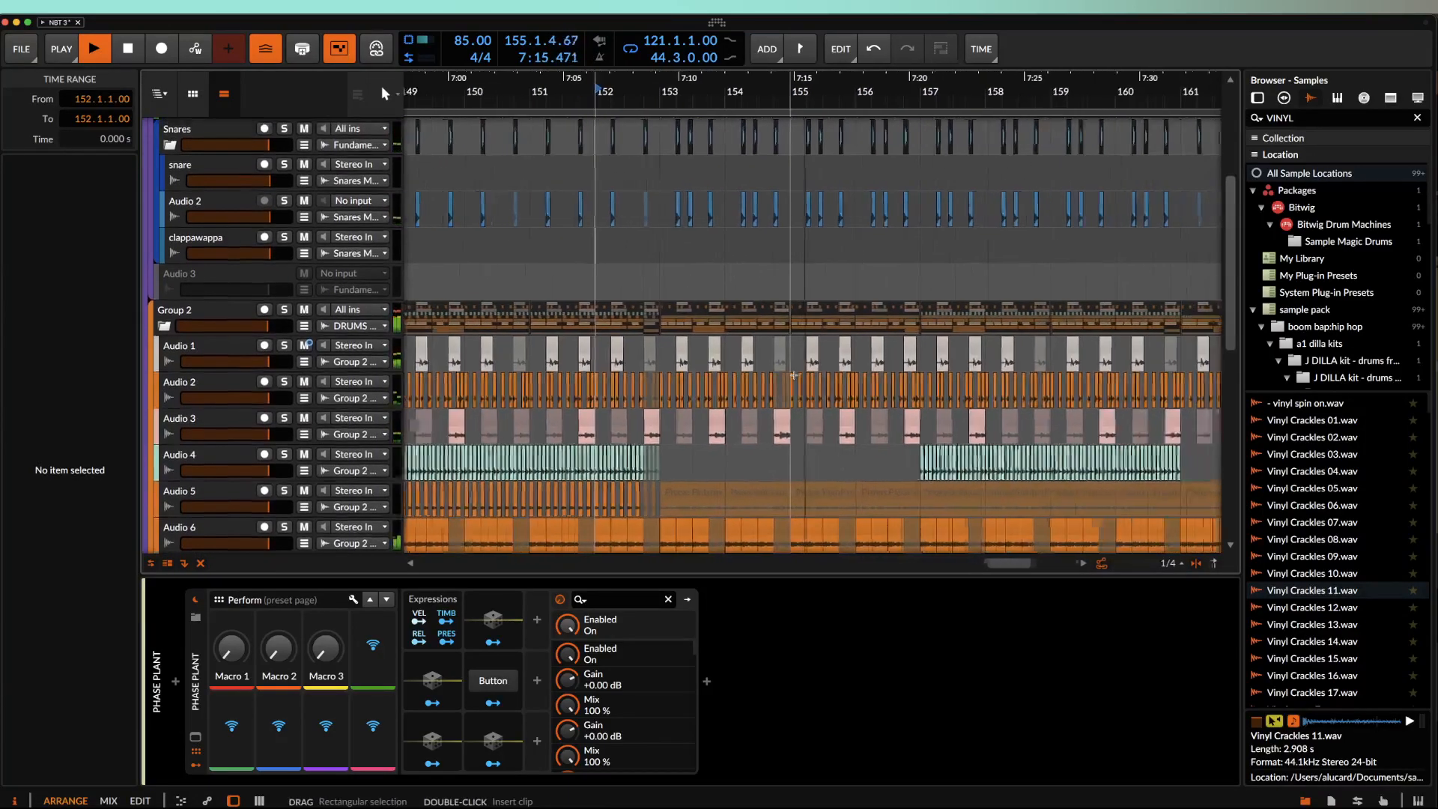
scroll(794, 375, down, 1)
scroll(793, 375, up, 4)
scroll(794, 377, down, 4)
scroll(795, 380, down, 2)
scroll(795, 380, left, 1)
scroll(795, 380, down, 1)
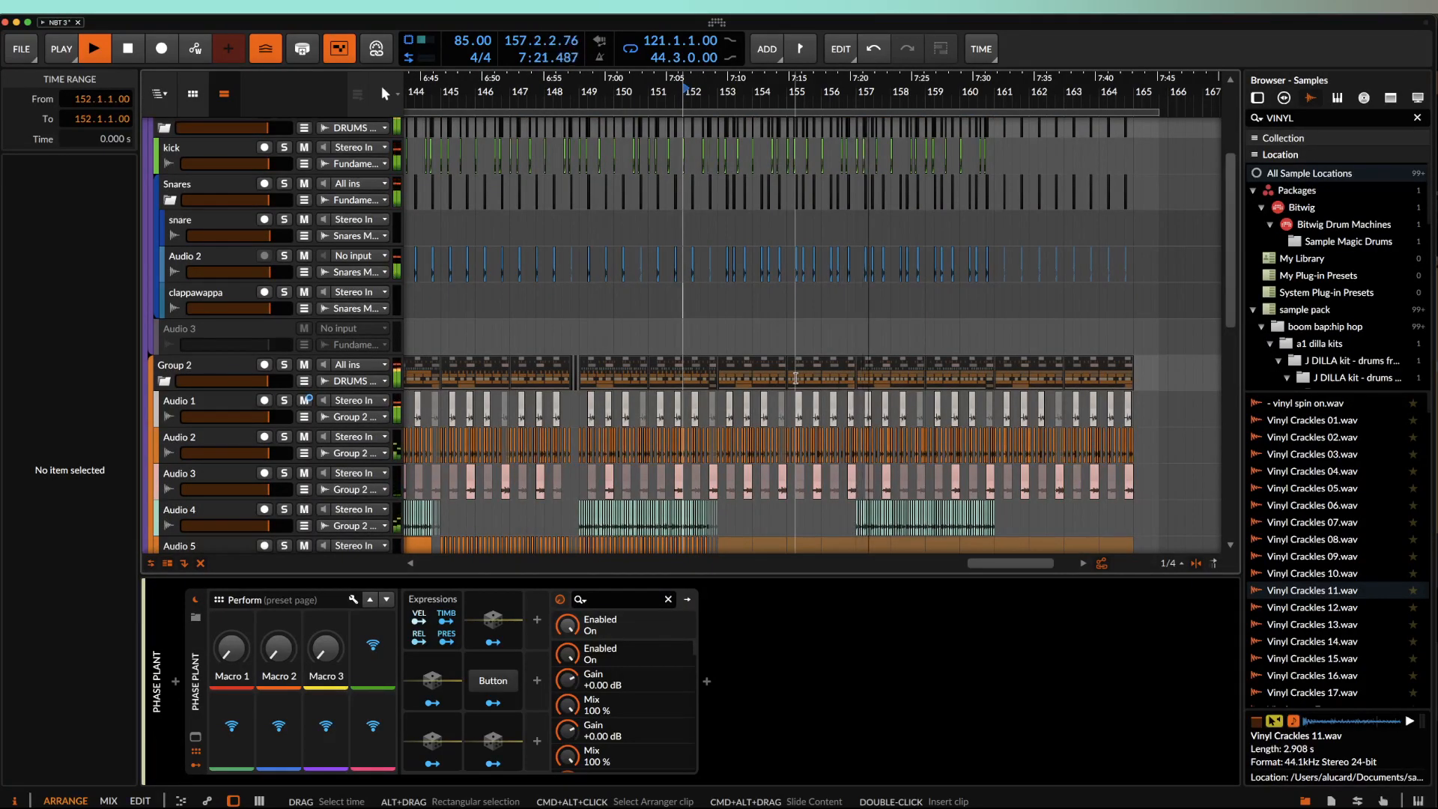
scroll(796, 378, up, 1)
key(space)
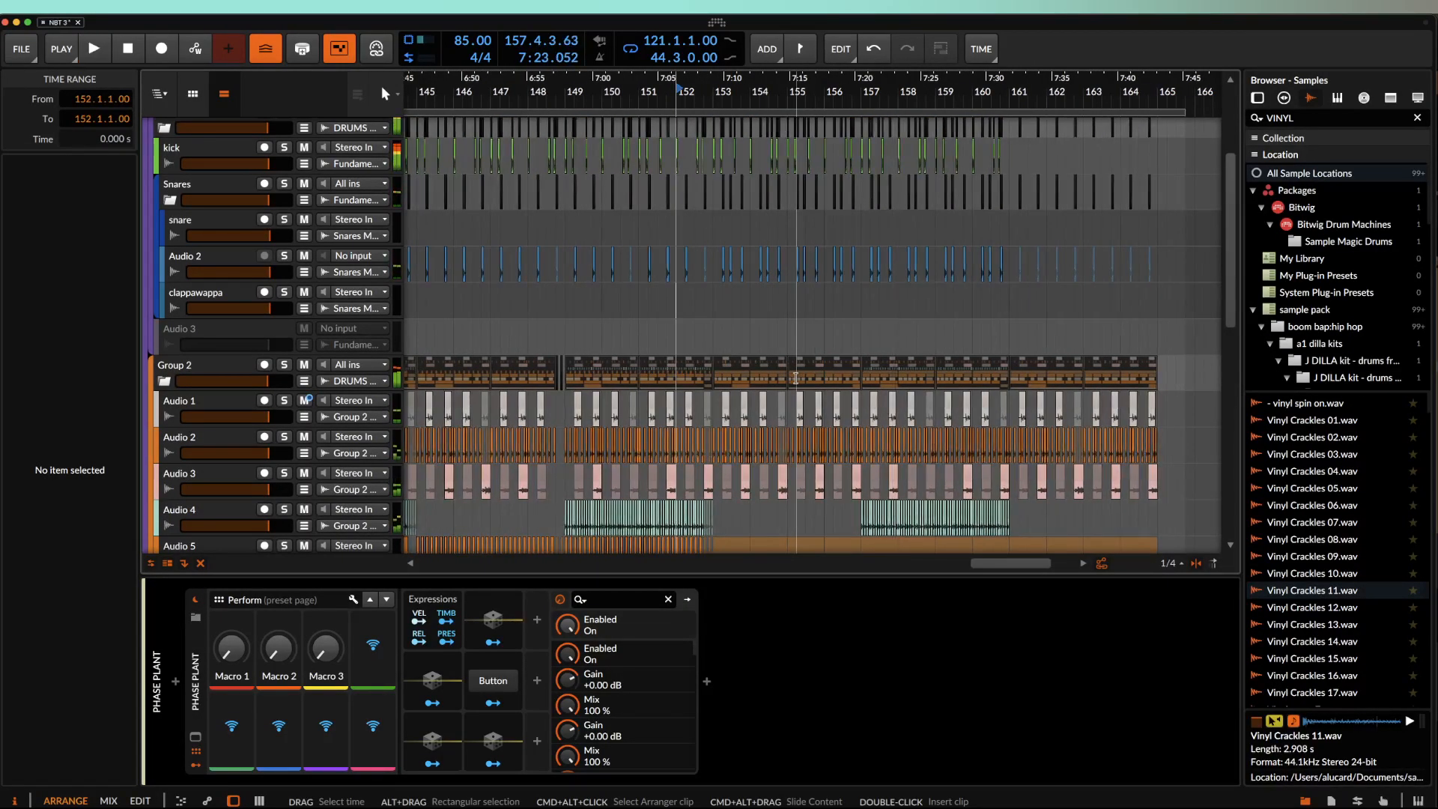